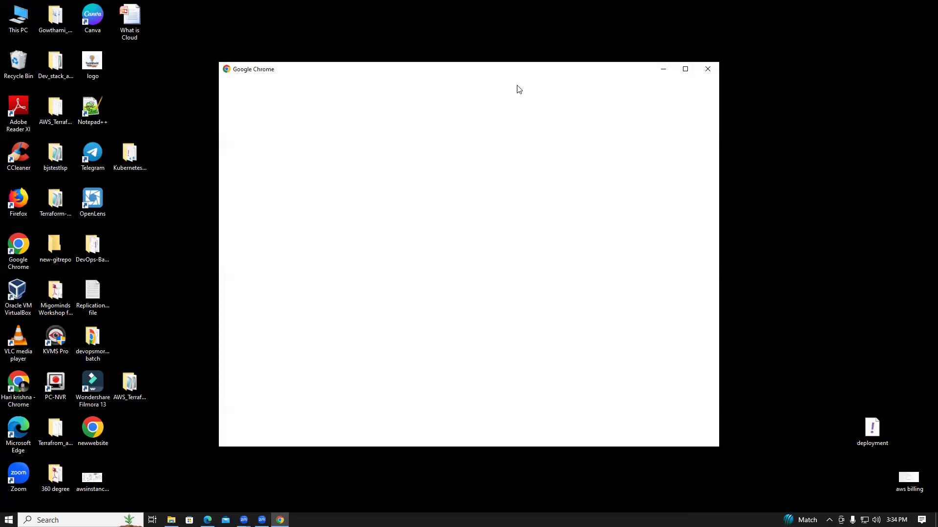
Restore the previous Chrome session and open the DemoVPC details from the list of VPCs.
{"action": "left_click", "coordinate": [513, 295]}
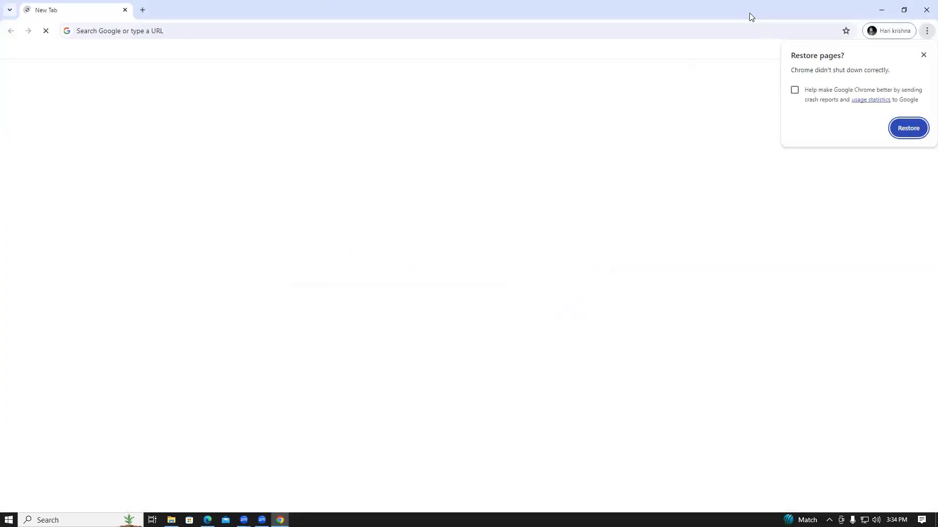
{"action": "left_click", "coordinate": [906, 127]}
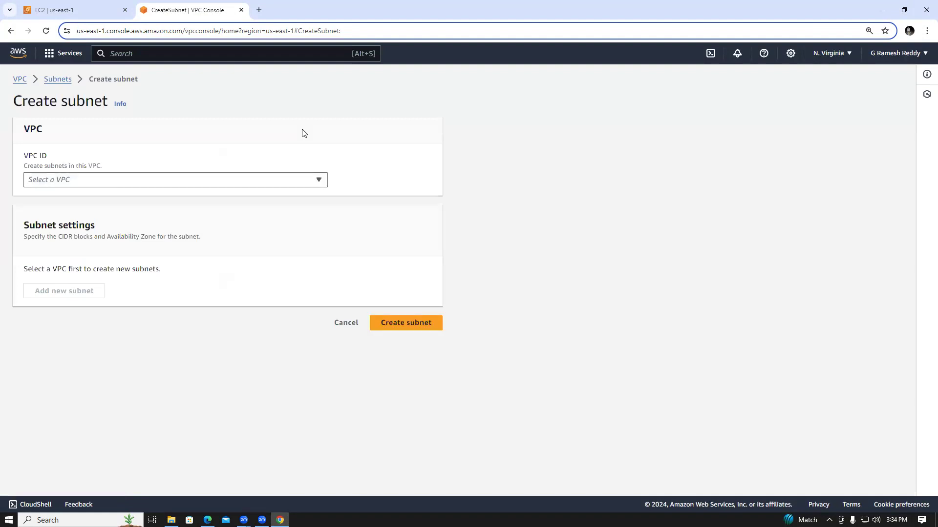
{"action": "left_click", "coordinate": [25, 84]}
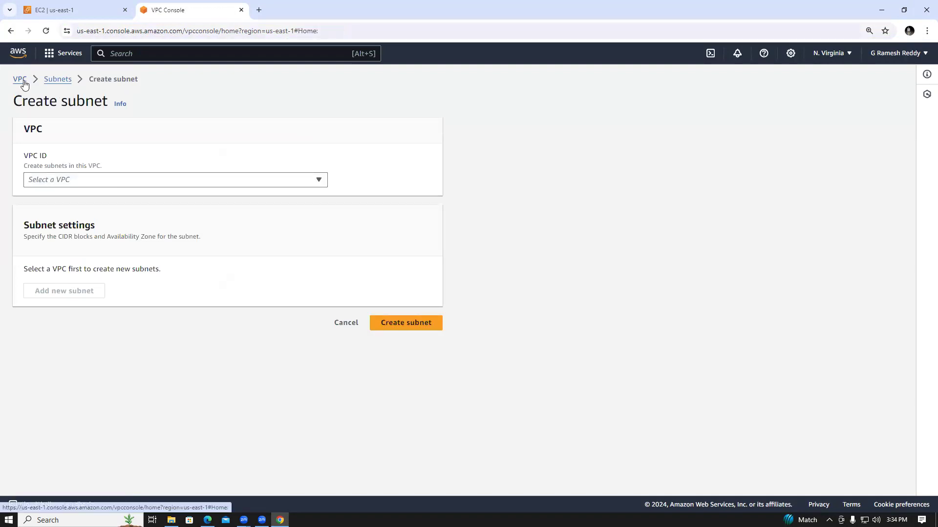
{"action": "left_click", "coordinate": [164, 220]}
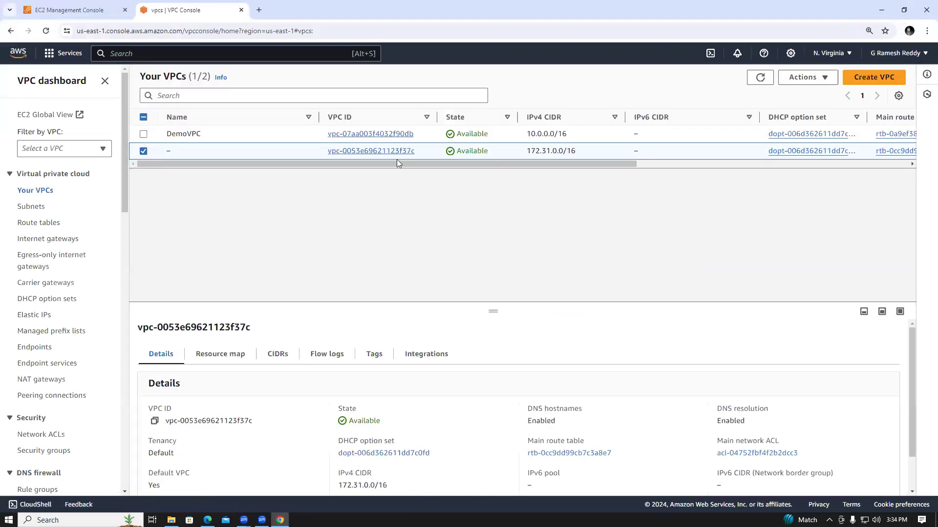
{"action": "left_click", "coordinate": [369, 135]}
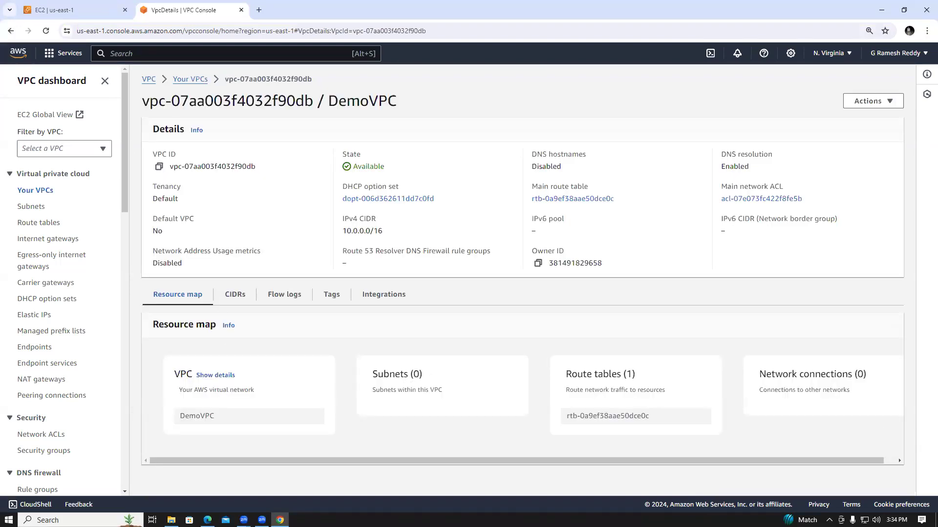
{"action": "key", "text": "super+e"}
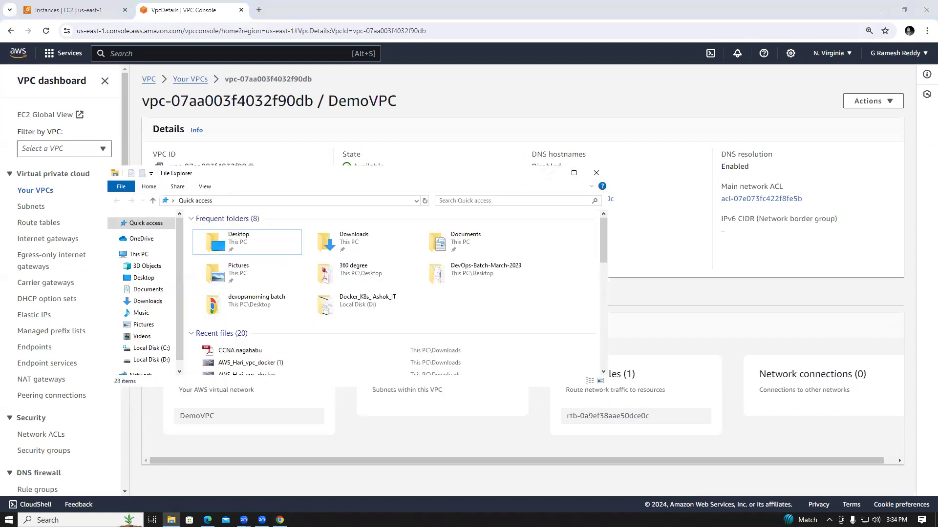
{"action": "left_click_drag", "start_coordinate": [317, 177], "coordinate": [937, 178]}
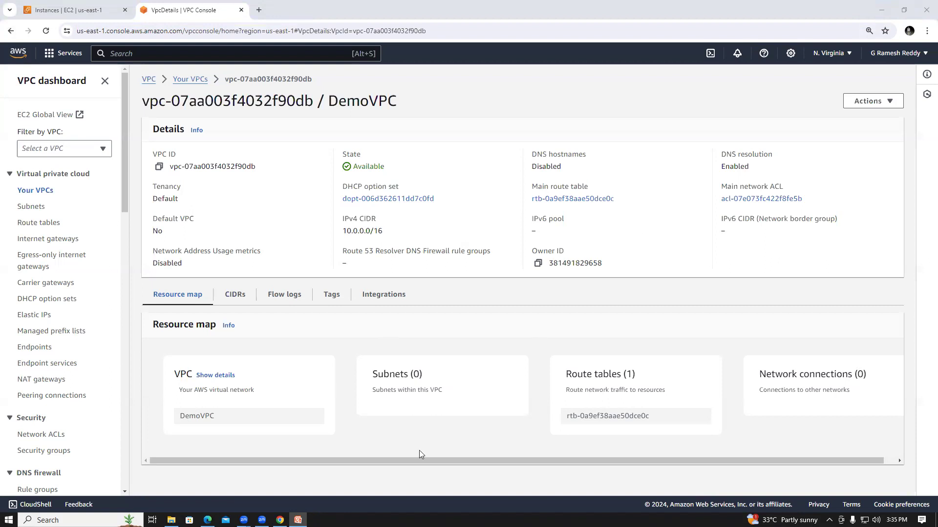
Open the details of the existing 172.31.64.0/20 subnet and view its CIDR reservations and route table.
{"action": "left_click", "coordinate": [32, 209]}
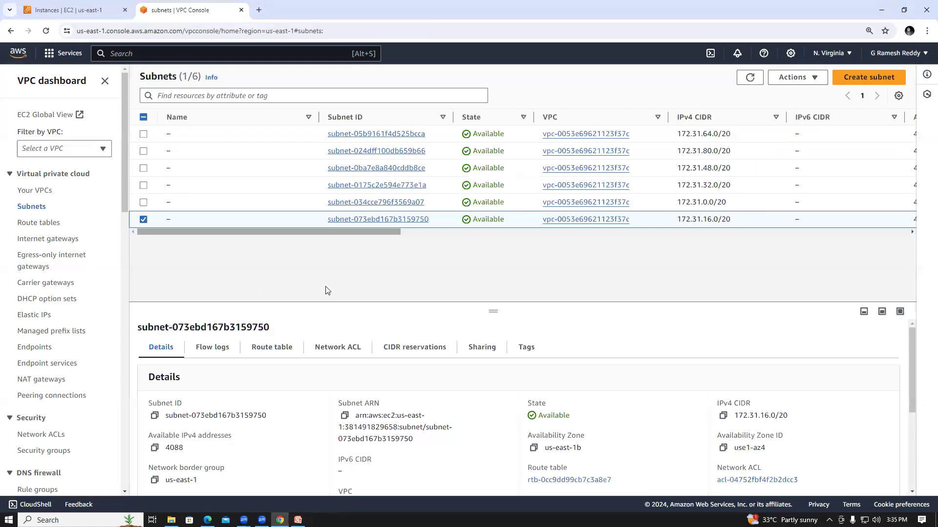
{"action": "left_click", "coordinate": [379, 135]}
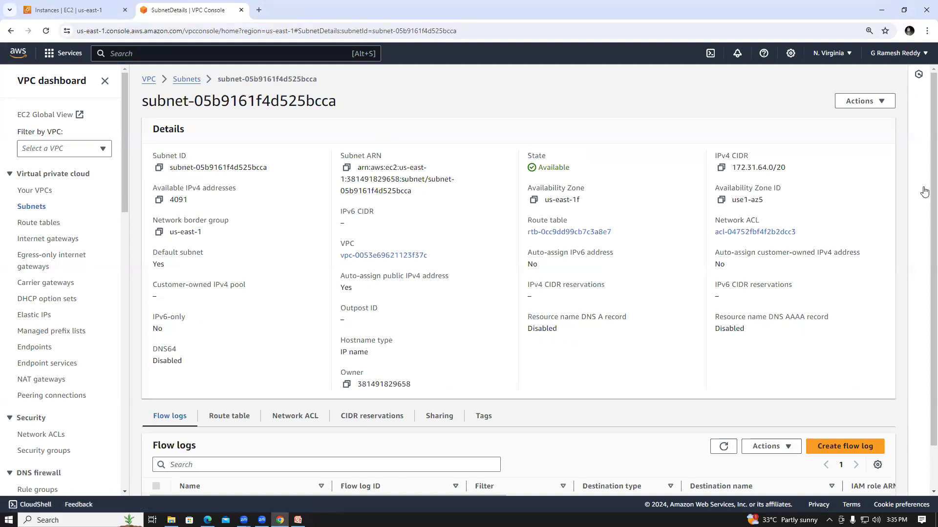
{"action": "scroll", "coordinate": [924, 191], "scroll_direction": "down", "scroll_amount": 1}
{"action": "scroll", "coordinate": [512, 409], "scroll_direction": "down", "scroll_amount": 1}
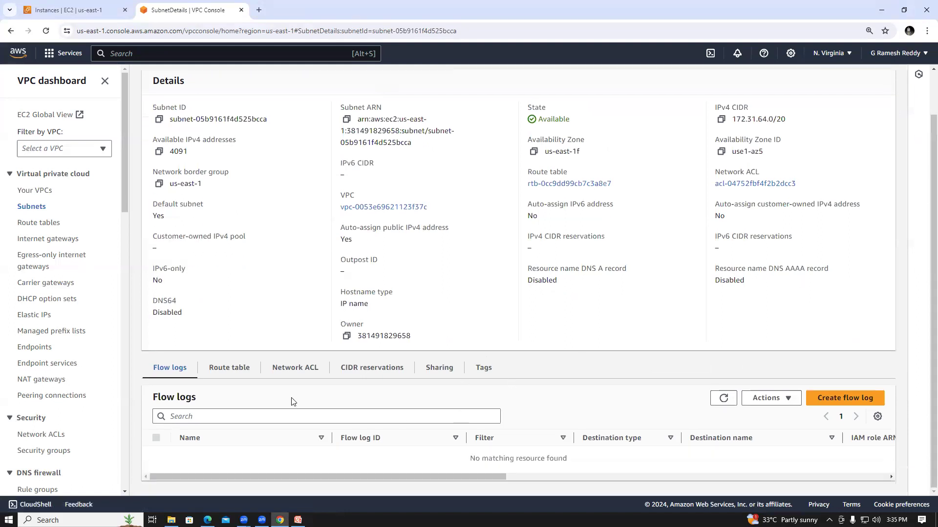
{"action": "left_click", "coordinate": [337, 373]}
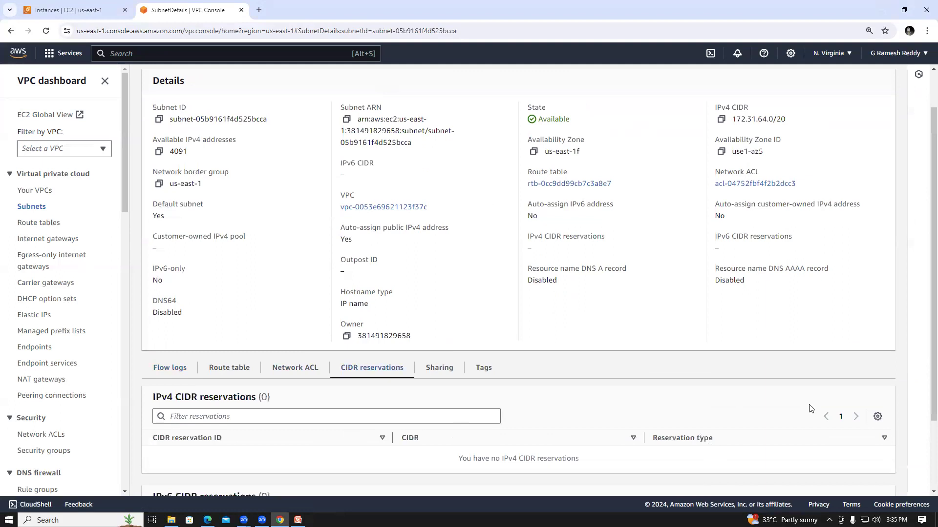
{"action": "left_click", "coordinate": [228, 369]}
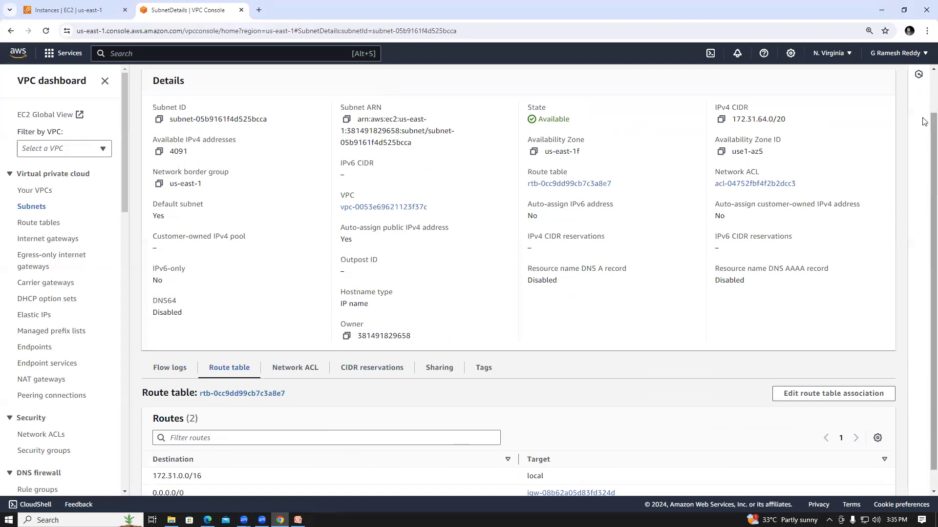
Review the subnet's details, network ACL and route table association, and return to the subnet list without saving changes.
{"action": "scroll", "coordinate": [924, 121], "scroll_direction": "up", "scroll_amount": 1}
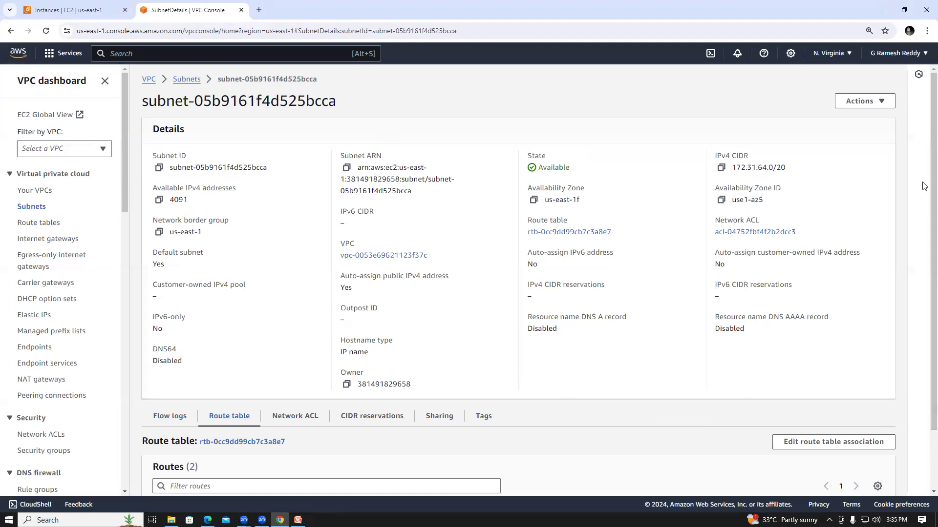
{"action": "scroll", "coordinate": [924, 186], "scroll_direction": "down", "scroll_amount": 2}
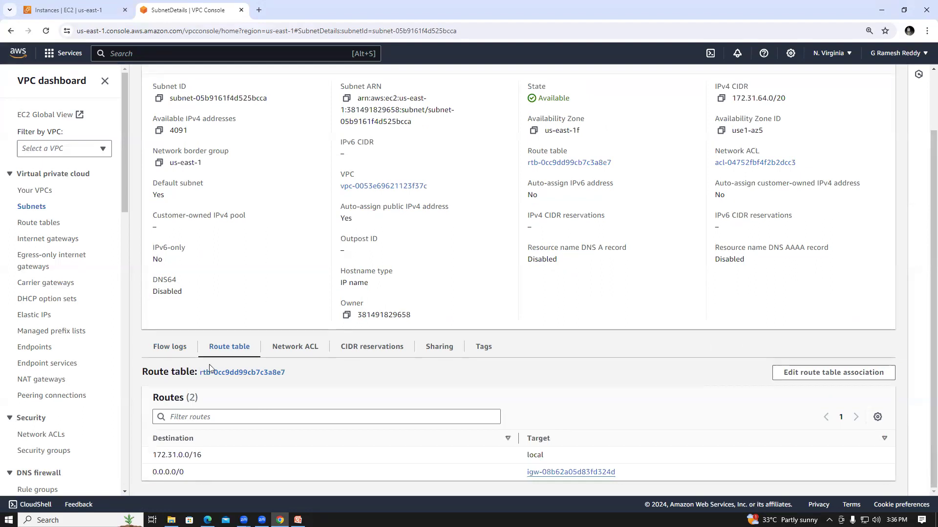
{"action": "left_click", "coordinate": [291, 349]}
{"action": "left_click", "coordinate": [231, 350]}
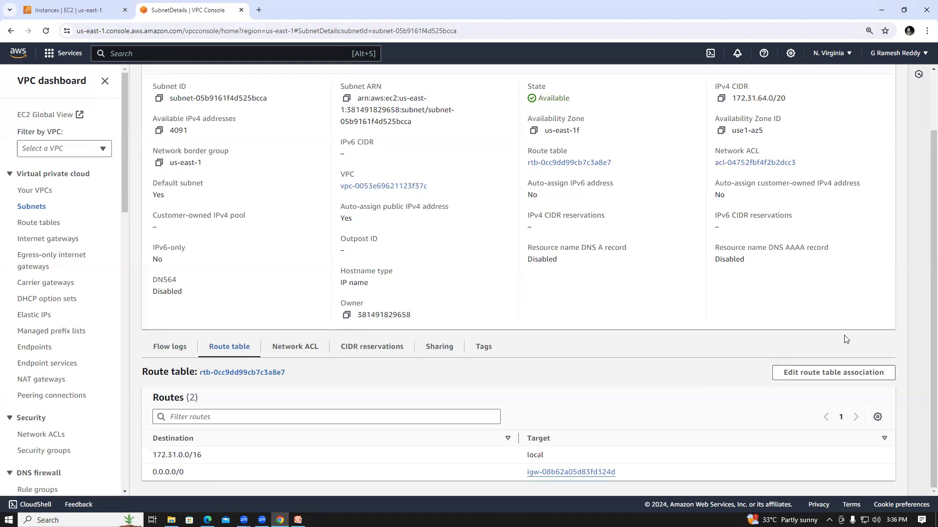
{"action": "left_click", "coordinate": [835, 373]}
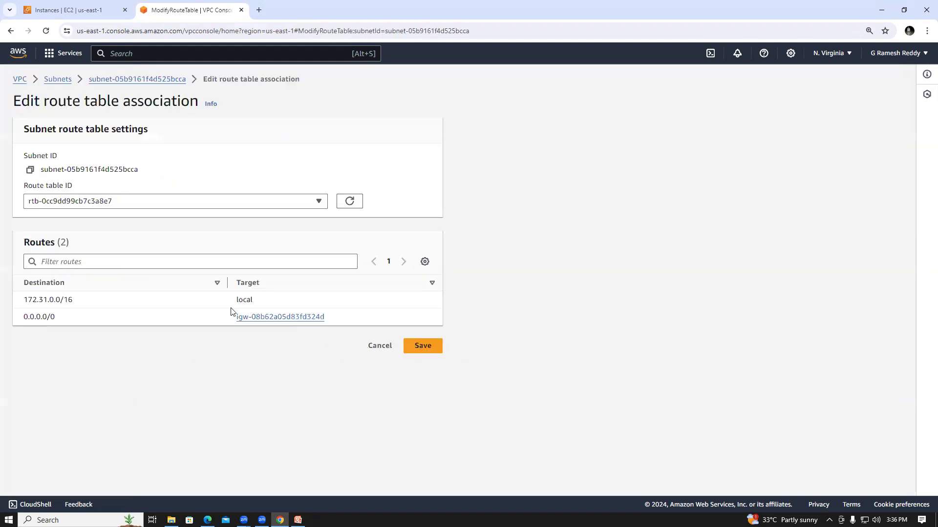
{"action": "left_click", "coordinate": [54, 82]}
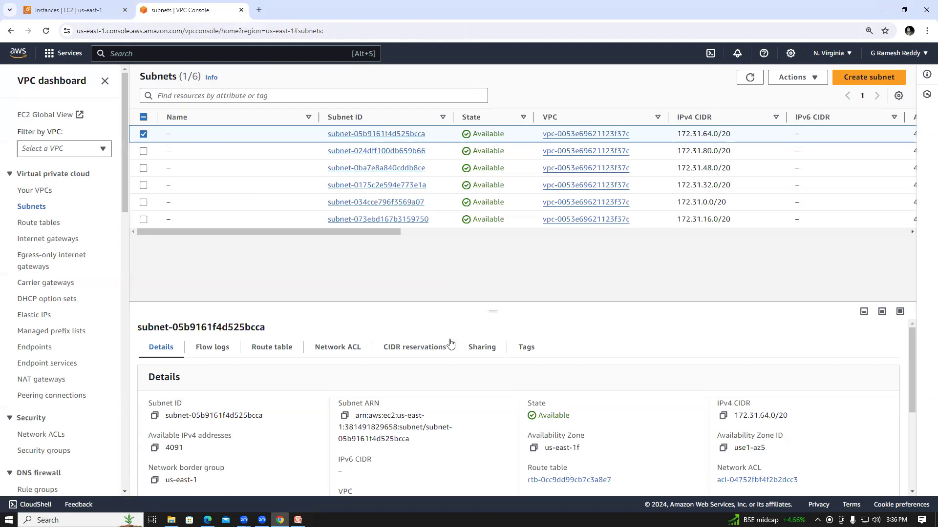
Examine the IPv4 CIDR, available IPv4 addresses and Availability Zone of the listed subnets.
{"action": "left_click_drag", "start_coordinate": [381, 232], "coordinate": [441, 145]}
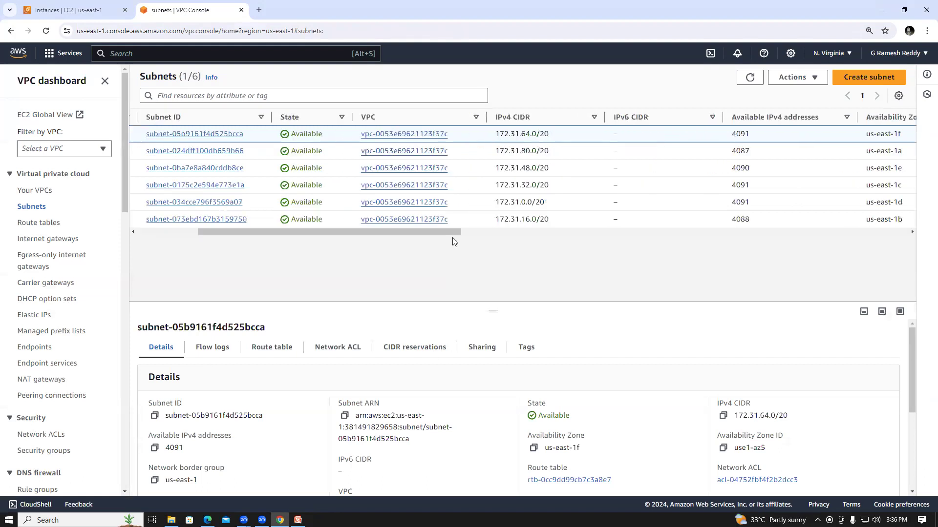
{"action": "scroll", "coordinate": [454, 231], "scroll_direction": "right", "scroll_amount": 2}
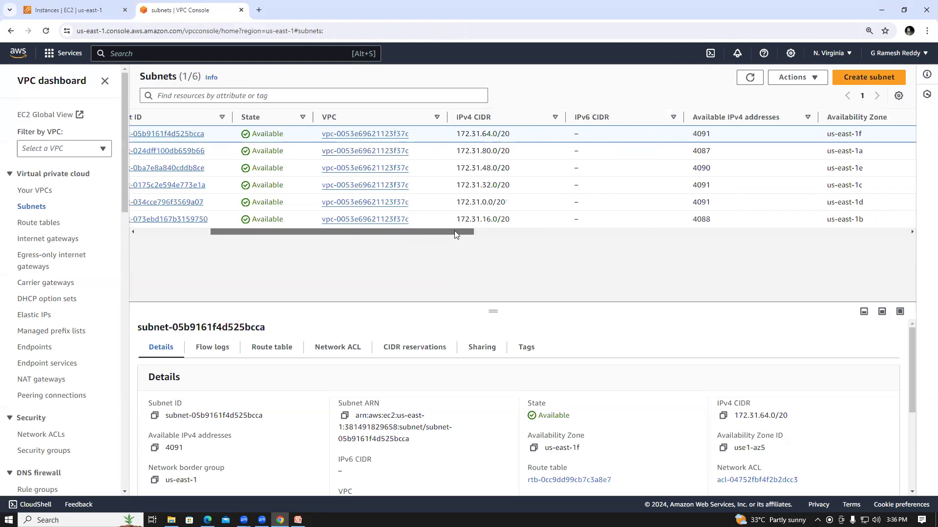
{"action": "scroll", "coordinate": [481, 237], "scroll_direction": "right", "scroll_amount": 4}
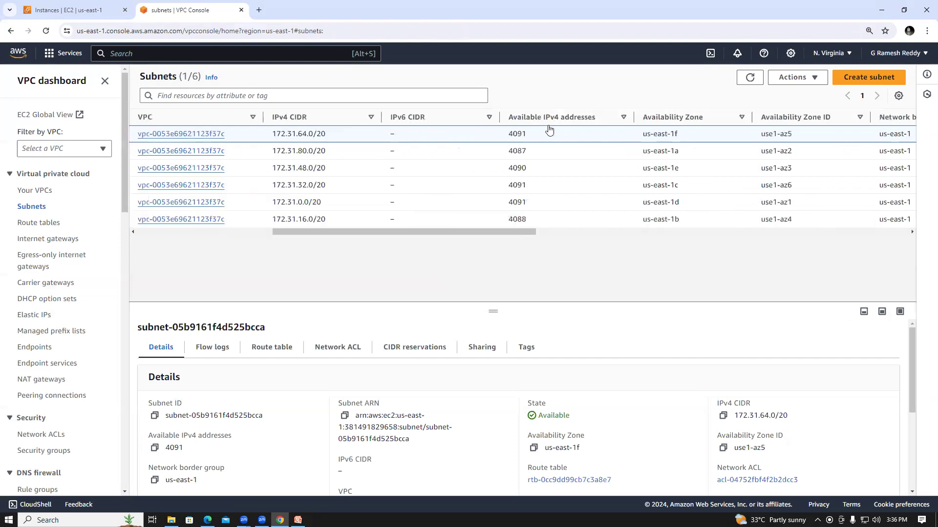
{"action": "double_click", "coordinate": [513, 134]}
{"action": "left_click_drag", "start_coordinate": [514, 233], "coordinate": [705, 262]}
{"action": "left_click_drag", "start_coordinate": [789, 262], "coordinate": [305, 274]}
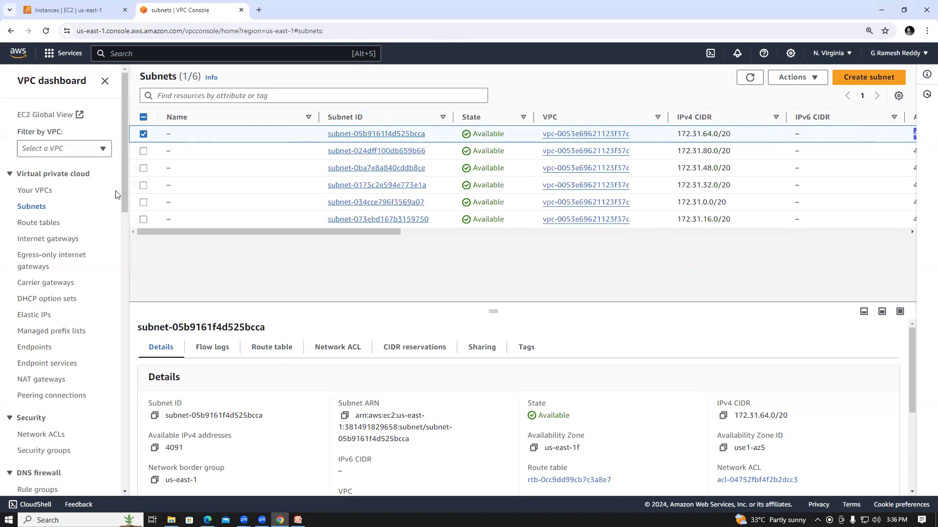
Start creating a new subnet in DemoVPC.
{"action": "left_click", "coordinate": [865, 79]}
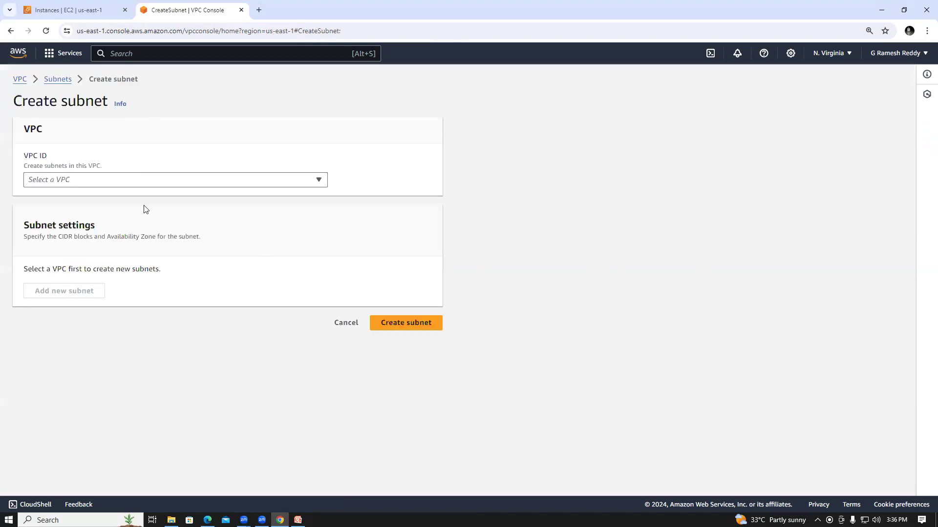
{"action": "left_click", "coordinate": [120, 185]}
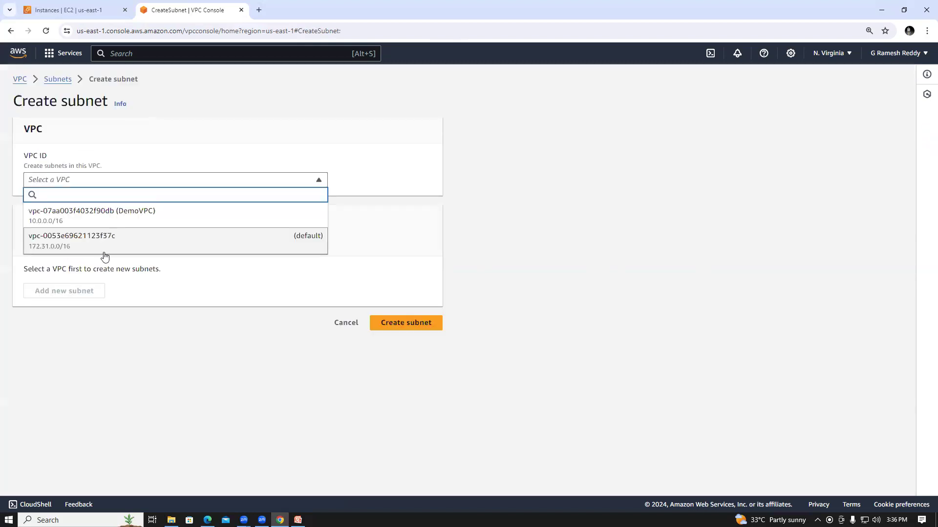
{"action": "left_click", "coordinate": [107, 254]}
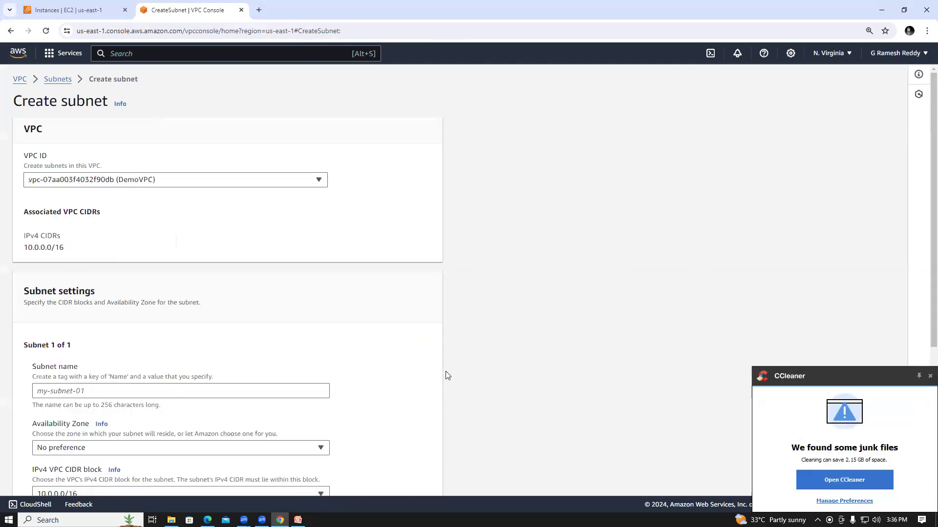
Name the new subnet Publicsubnet.
{"action": "scroll", "coordinate": [924, 137], "scroll_direction": "down", "scroll_amount": 3}
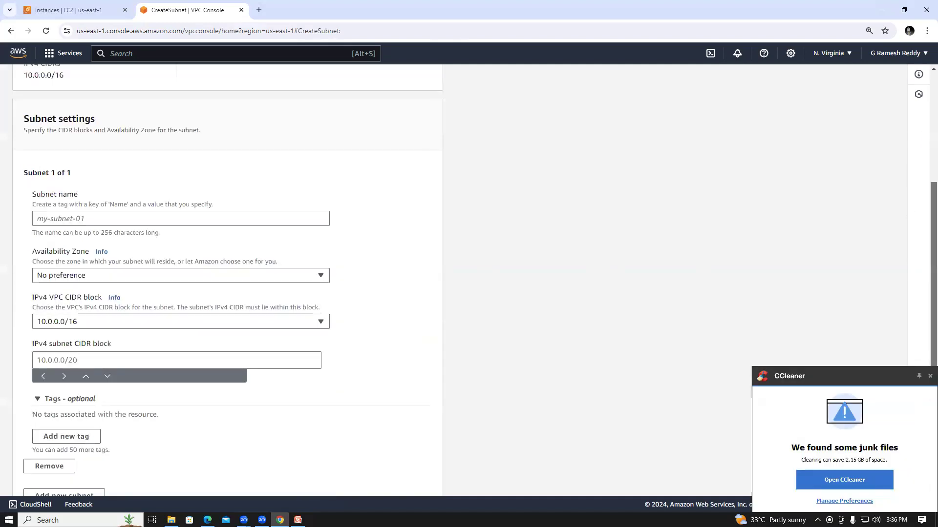
{"action": "scroll", "coordinate": [474, 281], "scroll_direction": "down", "scroll_amount": 1}
{"action": "left_click", "coordinate": [104, 201]}
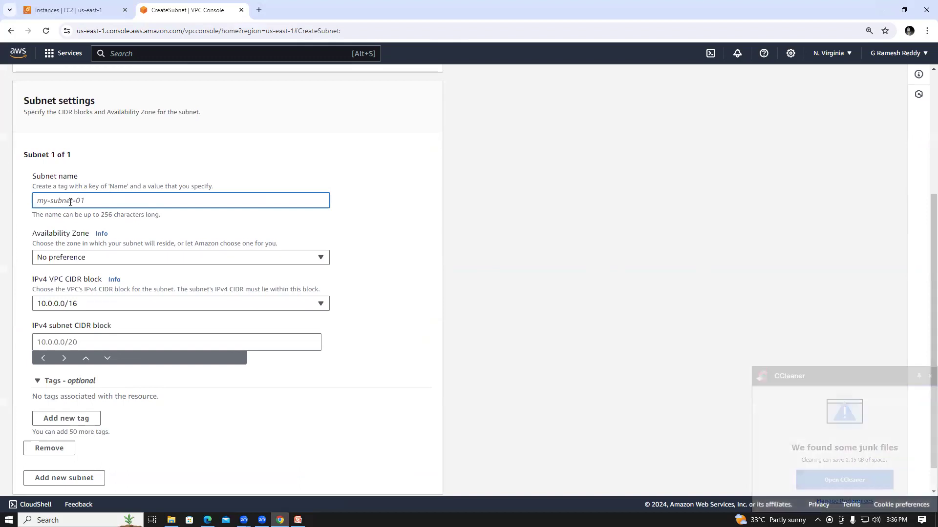
{"action": "type", "text": "Publicsubnet"}
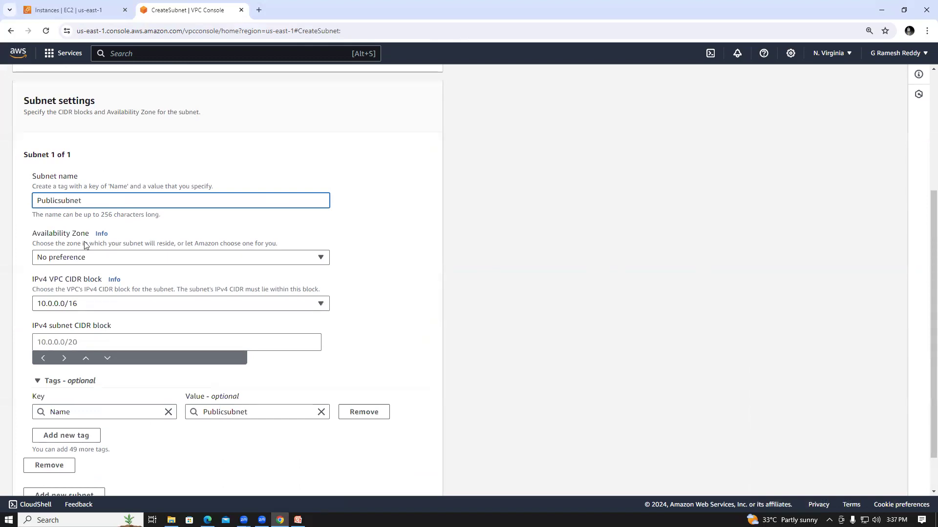
Set the new subnet's IPv4 subnet CIDR block to 10.0.0.0/24.
{"action": "left_click", "coordinate": [89, 342]}
{"action": "type", "text": "10.0.0.0/24"}
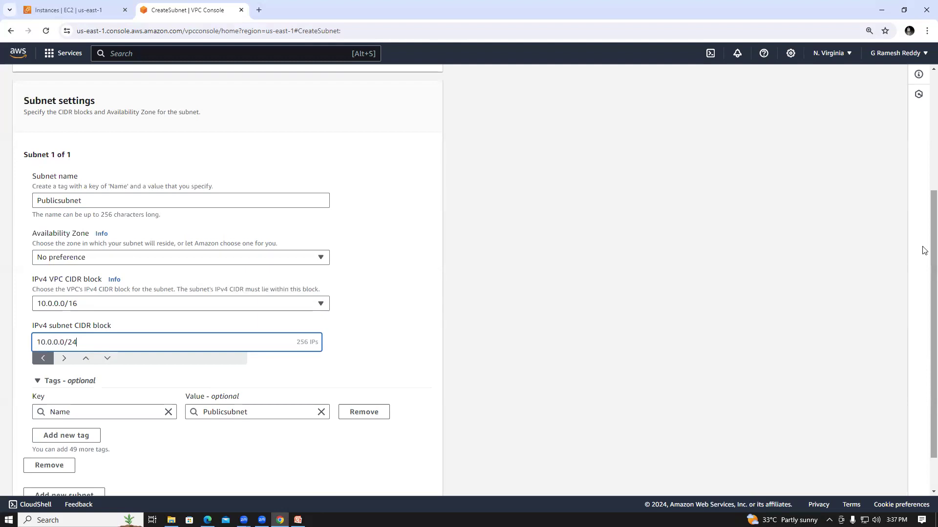
Change the subnet name to PublicsubnetA and create the subnet.
{"action": "scroll", "coordinate": [925, 251], "scroll_direction": "down", "scroll_amount": 1}
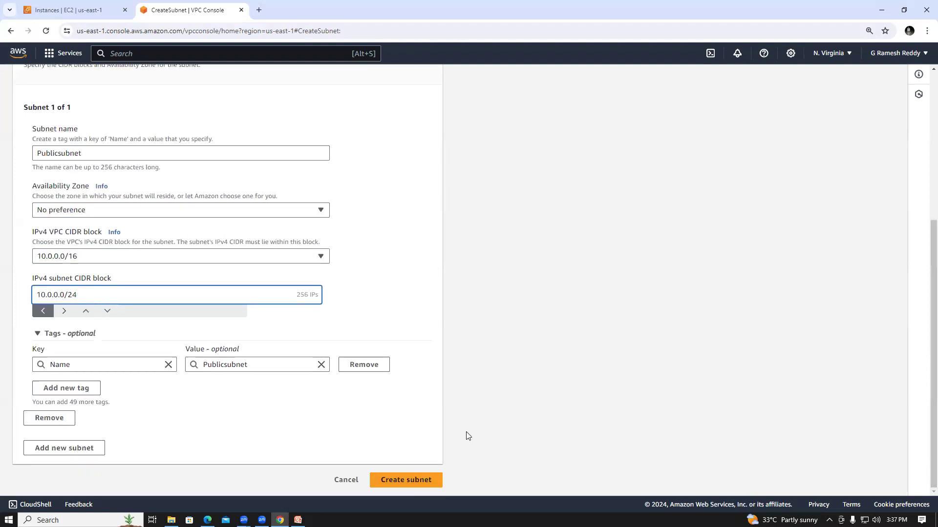
{"action": "left_click", "coordinate": [87, 150]}
{"action": "type", "text": "A"}
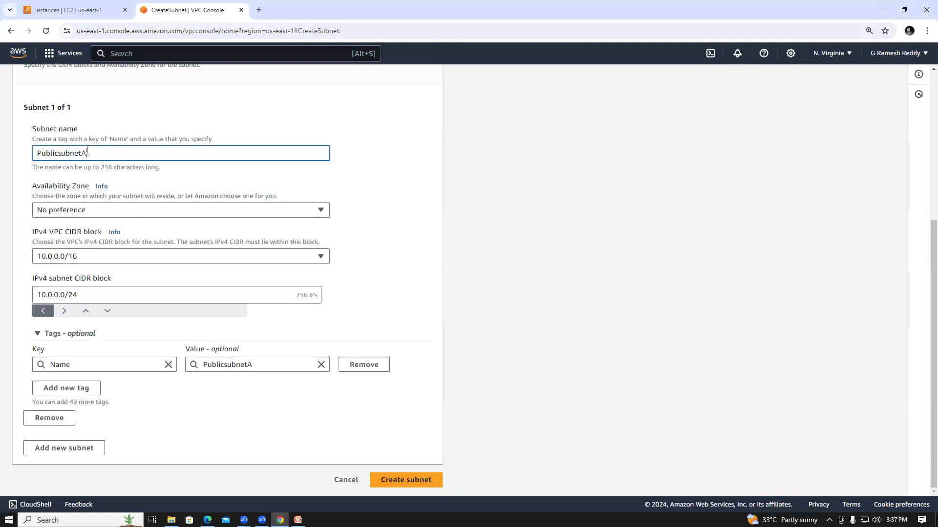
{"action": "left_click", "coordinate": [396, 481]}
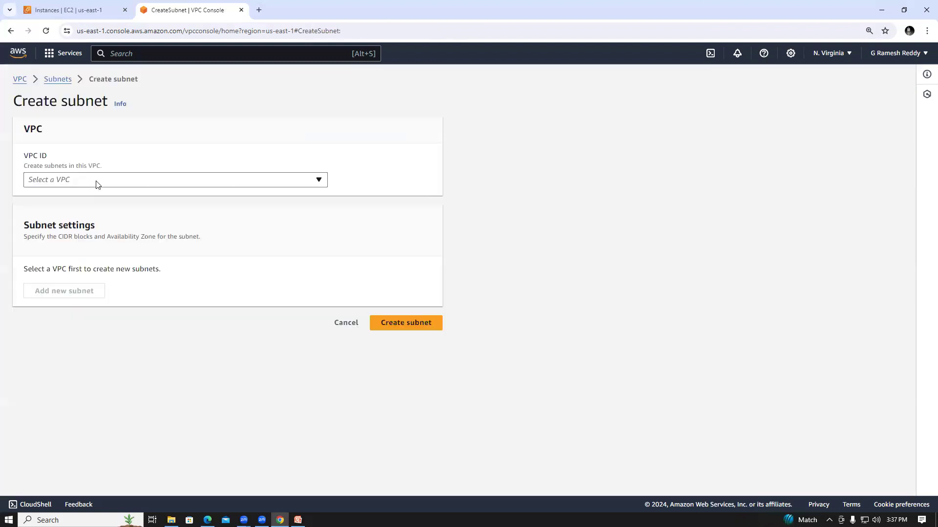
Choose DemoVPC for a second new subnet and name it PublicsubentB.
{"action": "left_click", "coordinate": [98, 184]}
{"action": "left_click", "coordinate": [116, 217]}
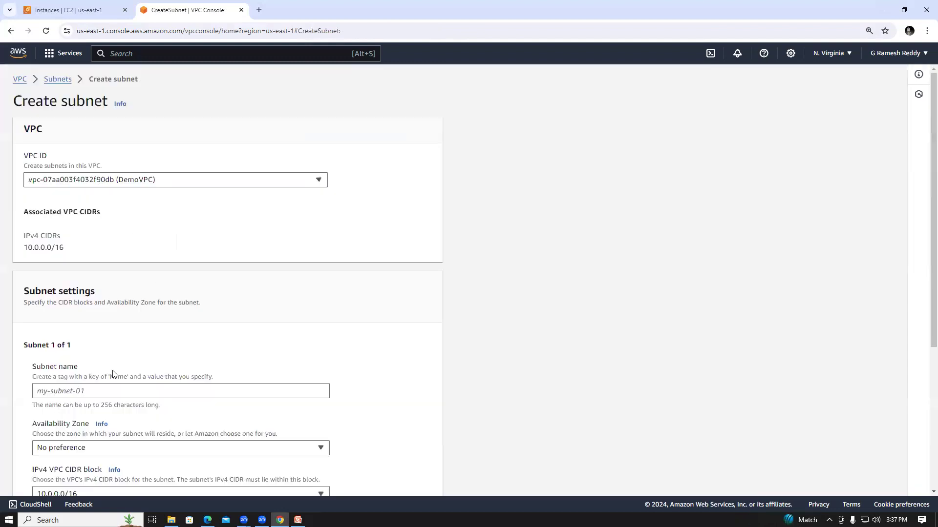
{"action": "type", "text": "Publicsubent"}
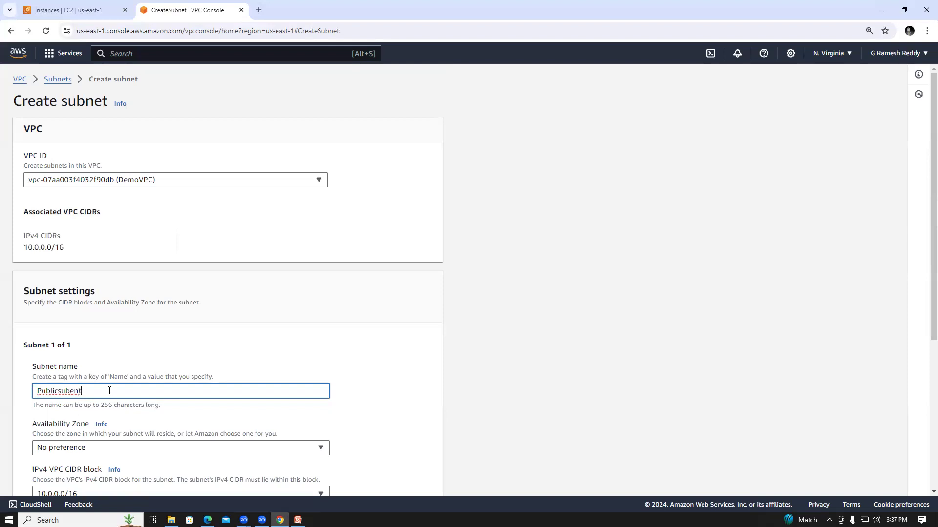
{"action": "type", "text": "B"}
Set the IPv4 subnet CIDR block of PublicsubentB to 10.0.1.0/24.
{"action": "scroll", "coordinate": [924, 167], "scroll_direction": "down", "scroll_amount": 2}
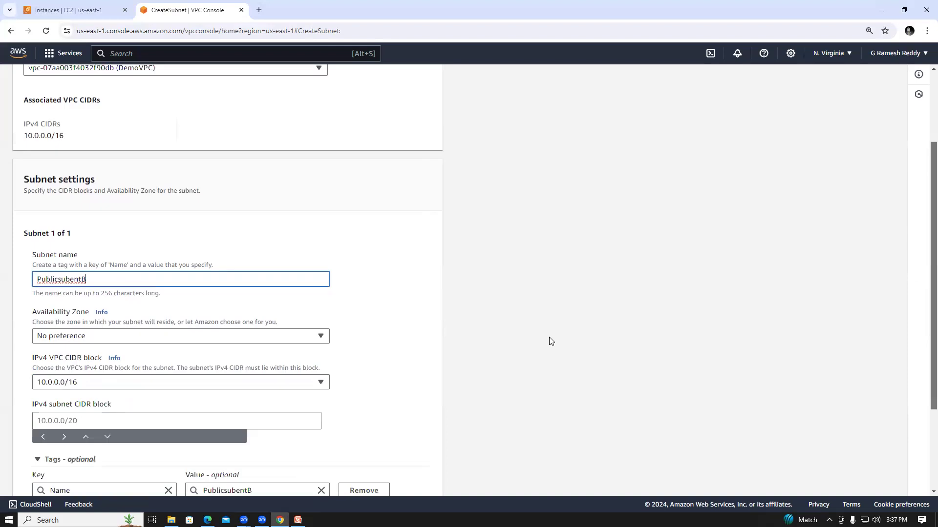
{"action": "scroll", "coordinate": [551, 339], "scroll_direction": "down", "scroll_amount": 2}
{"action": "left_click", "coordinate": [135, 338]}
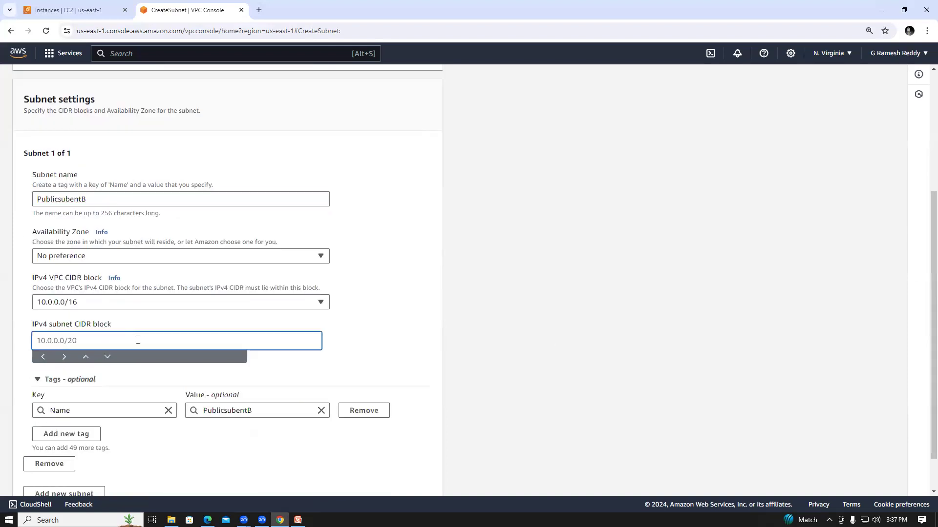
{"action": "type", "text": "10.0.1.0/"}
{"action": "left_click", "coordinate": [160, 366]}
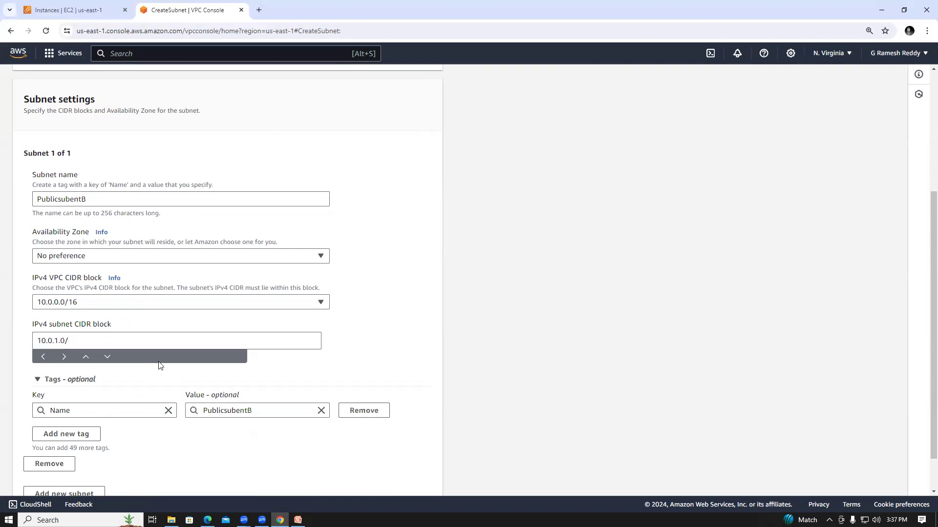
{"action": "left_click", "coordinate": [101, 344]}
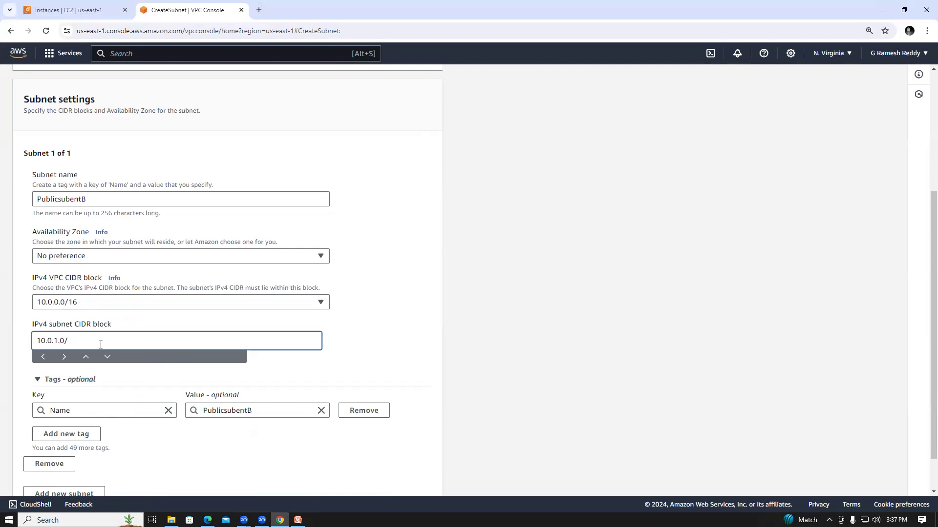
{"action": "type", "text": "24"}
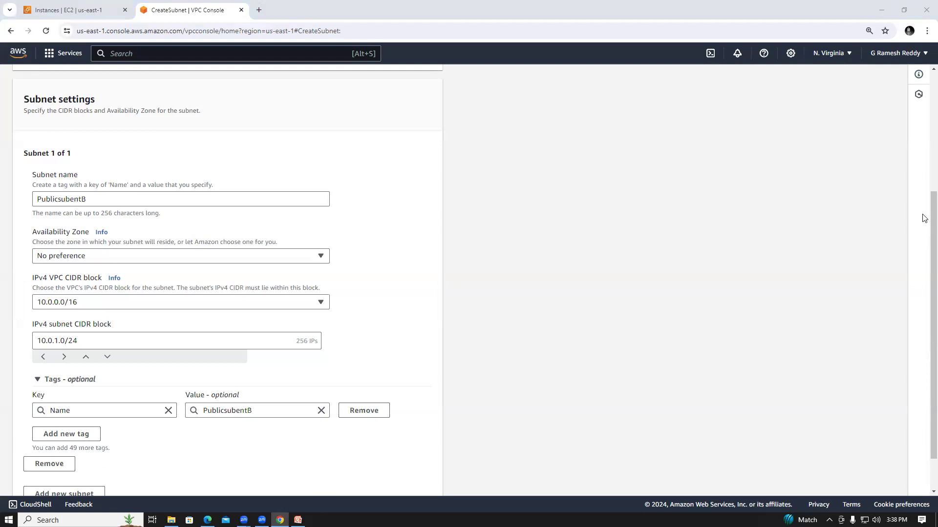
Review the settings of PublicsubentB and create the subnet.
{"action": "scroll", "coordinate": [925, 274], "scroll_direction": "down", "scroll_amount": 1}
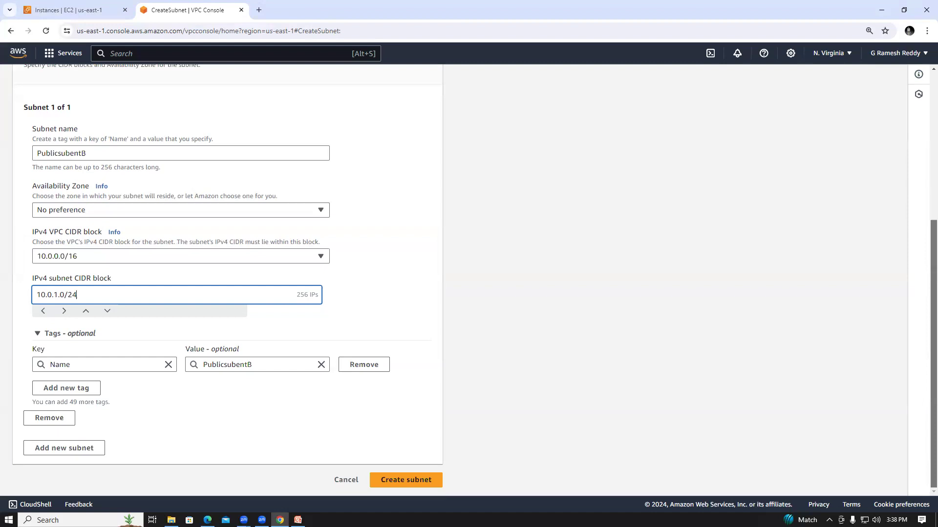
{"action": "scroll", "coordinate": [925, 273], "scroll_direction": "up", "scroll_amount": 2}
{"action": "scroll", "coordinate": [227, 281], "scroll_direction": "down", "scroll_amount": 2}
{"action": "scroll", "coordinate": [227, 281], "scroll_direction": "up", "scroll_amount": 2}
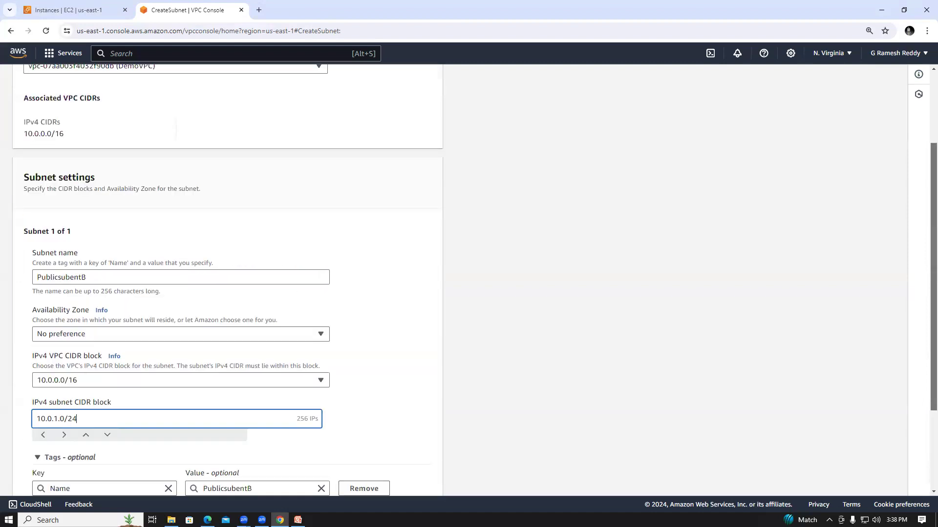
{"action": "scroll", "coordinate": [227, 281], "scroll_direction": "up", "scroll_amount": 1}
{"action": "scroll", "coordinate": [227, 281], "scroll_direction": "down", "scroll_amount": 2}
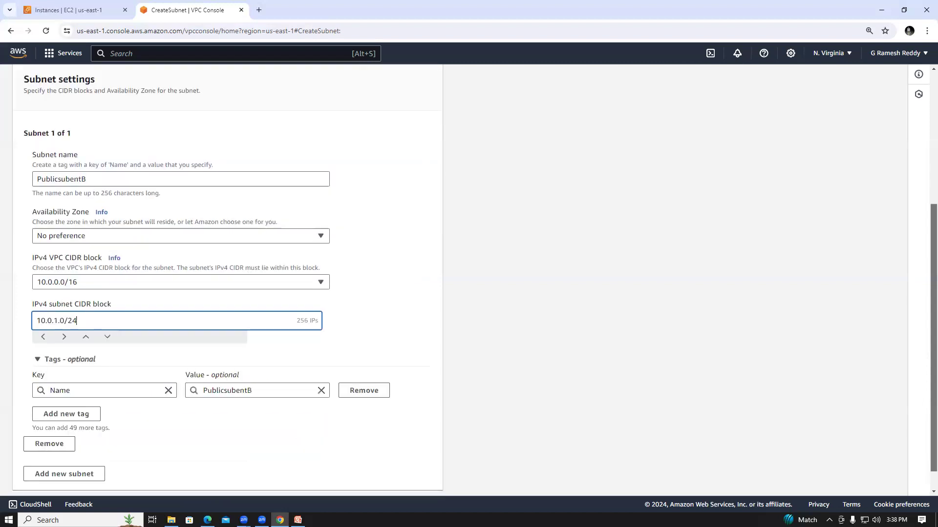
{"action": "scroll", "coordinate": [760, 318], "scroll_direction": "down", "scroll_amount": 1}
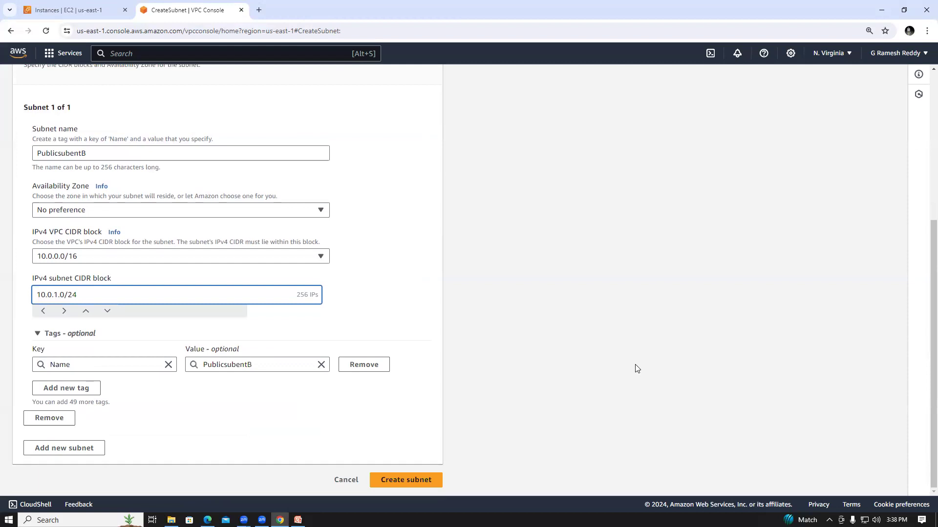
{"action": "left_click", "coordinate": [392, 479]}
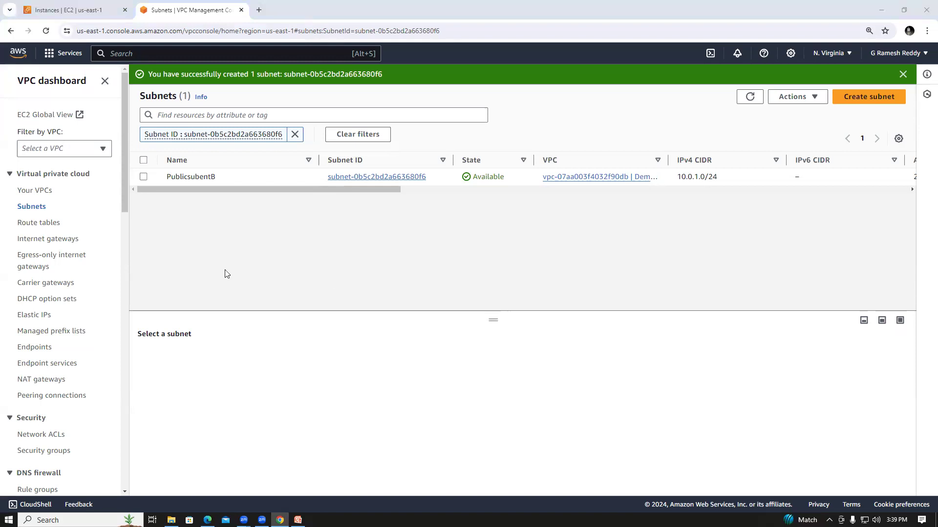
List all subnets and check the name of PublicsubentB in its name editor.
{"action": "left_click", "coordinate": [30, 207]}
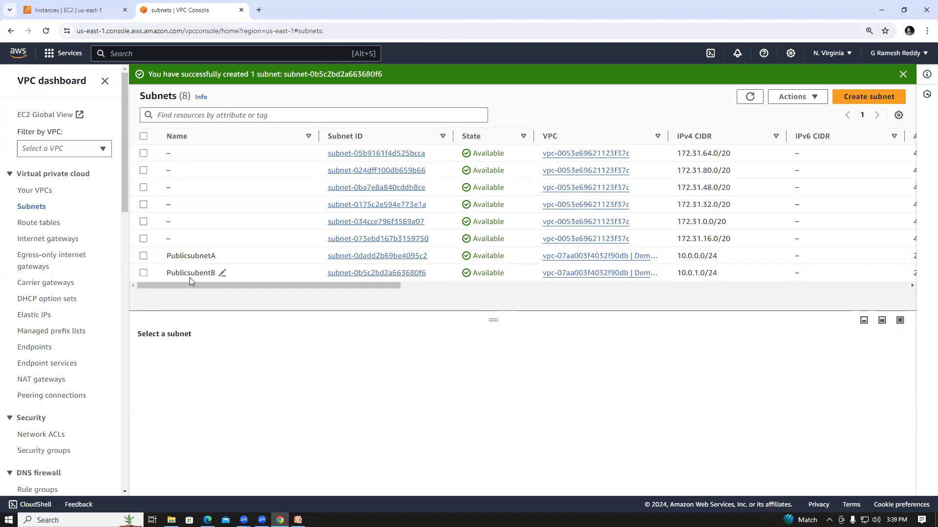
{"action": "left_click", "coordinate": [223, 274]}
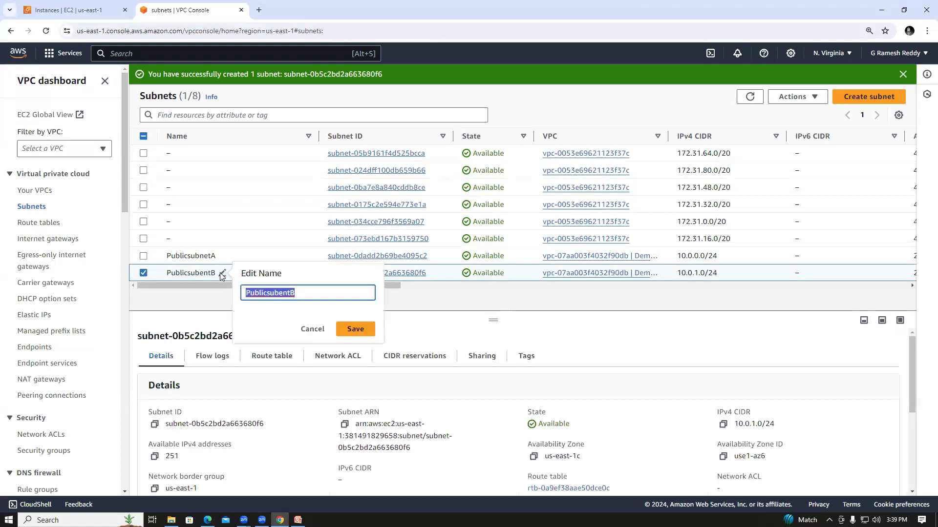
{"action": "left_click", "coordinate": [348, 328]}
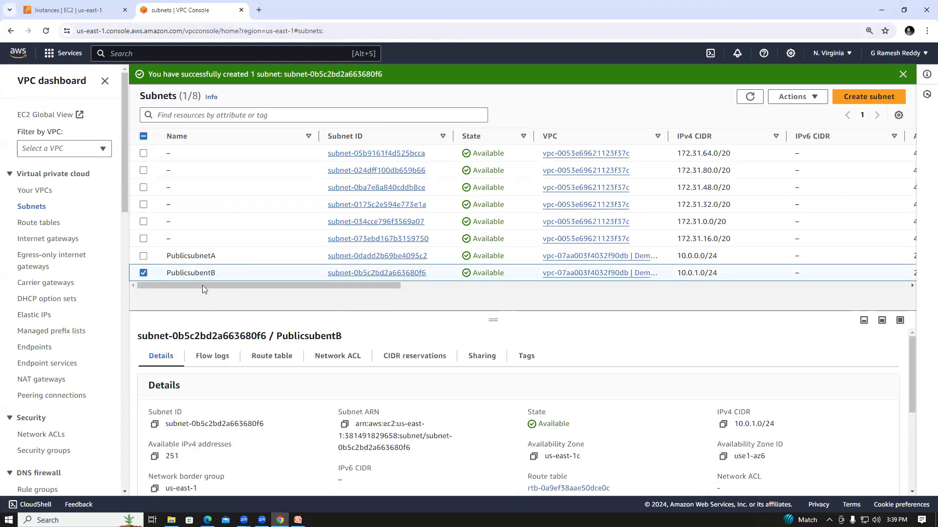
{"action": "left_click", "coordinate": [144, 274]}
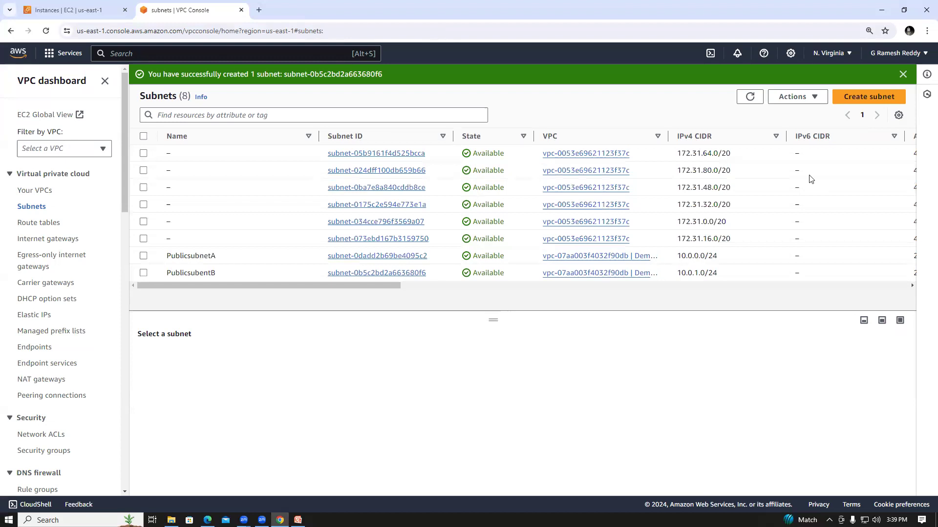
Start a new subnet in DemoVPC and name it privatesubnet.
{"action": "left_click", "coordinate": [878, 98]}
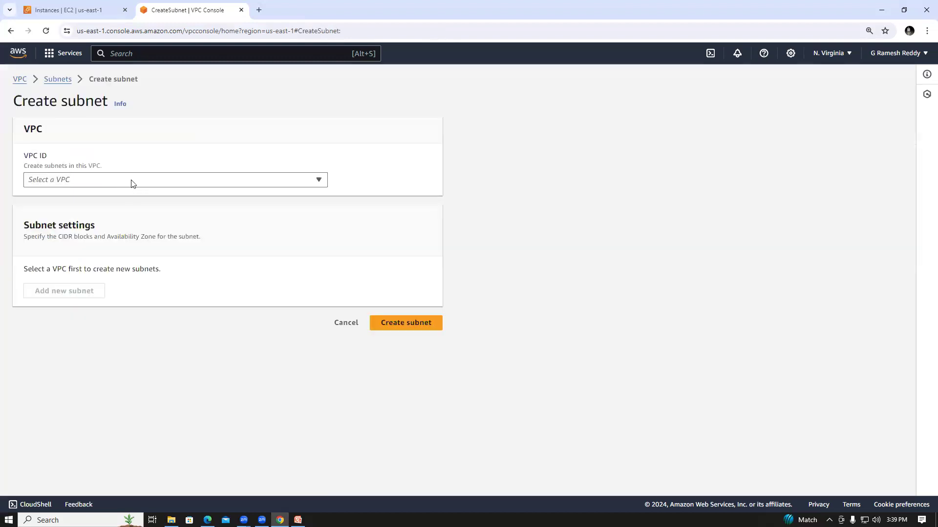
{"action": "left_click", "coordinate": [130, 180]}
{"action": "left_click", "coordinate": [119, 211]}
{"action": "left_click", "coordinate": [118, 393]}
{"action": "type", "text": "pi"}
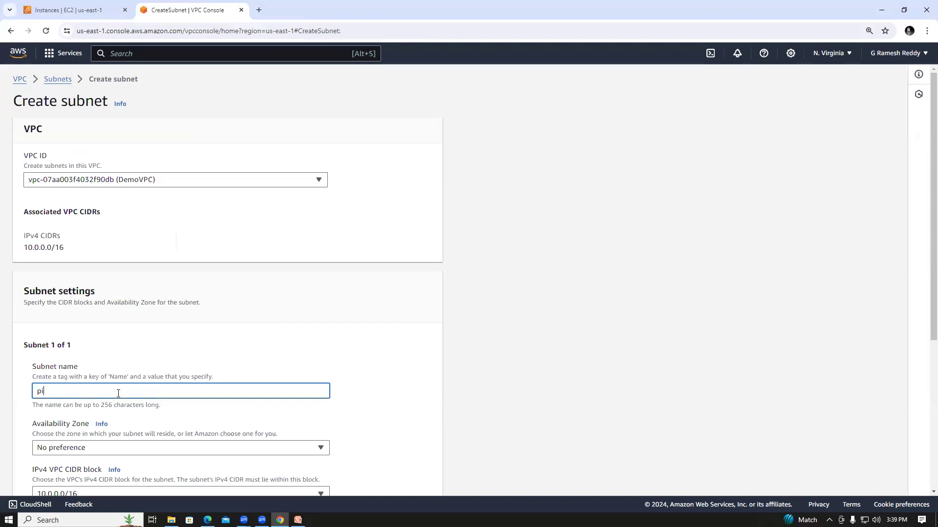
{"action": "type", "text": "ivatesubnet"}
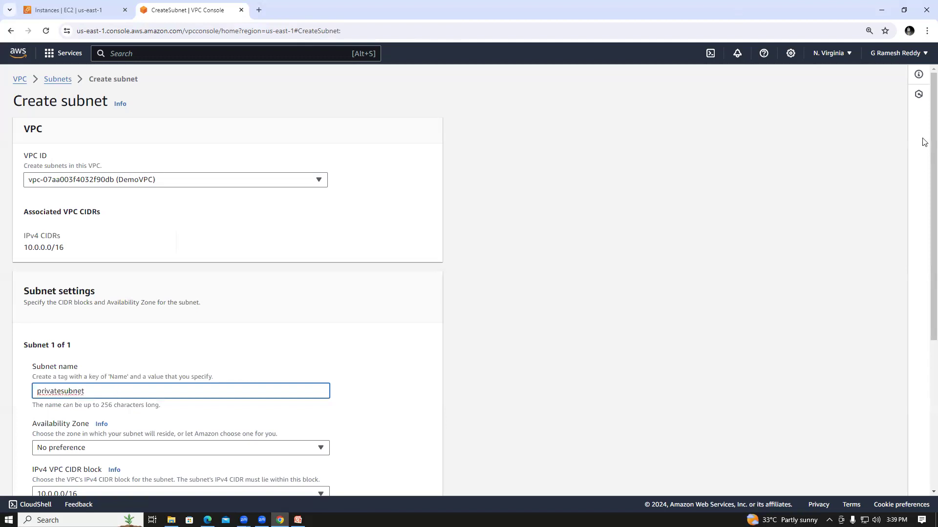
Set the IPv4 subnet CIDR block of privatesubnet to 10.0.16.0/24 and create the subnet.
{"action": "scroll", "coordinate": [924, 232], "scroll_direction": "down", "scroll_amount": 2}
{"action": "scroll", "coordinate": [924, 292], "scroll_direction": "down", "scroll_amount": 3}
{"action": "left_click", "coordinate": [81, 293]}
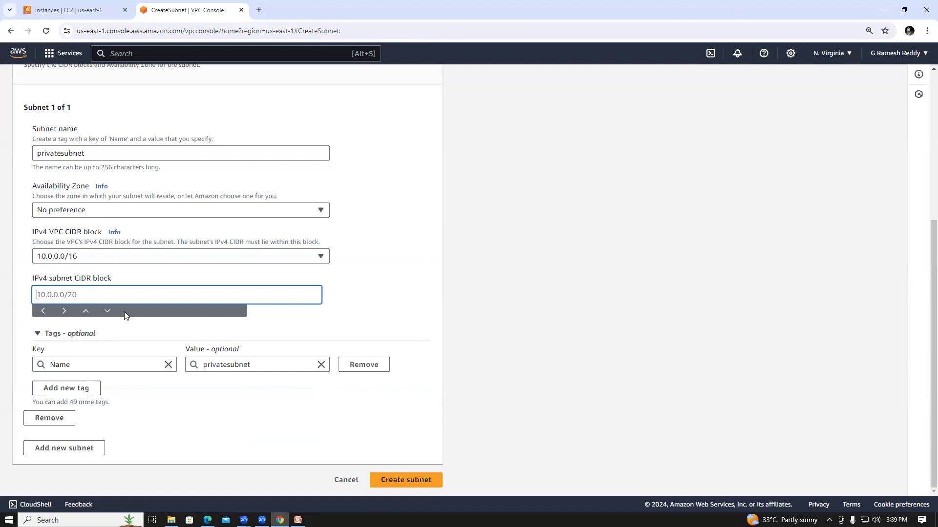
{"action": "type", "text": "10.0.16.0/24"}
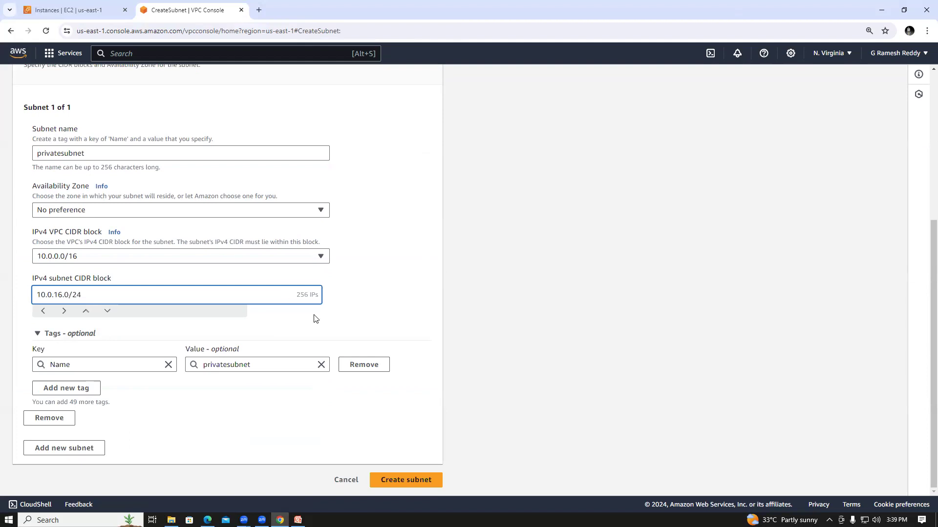
{"action": "left_click", "coordinate": [289, 334]}
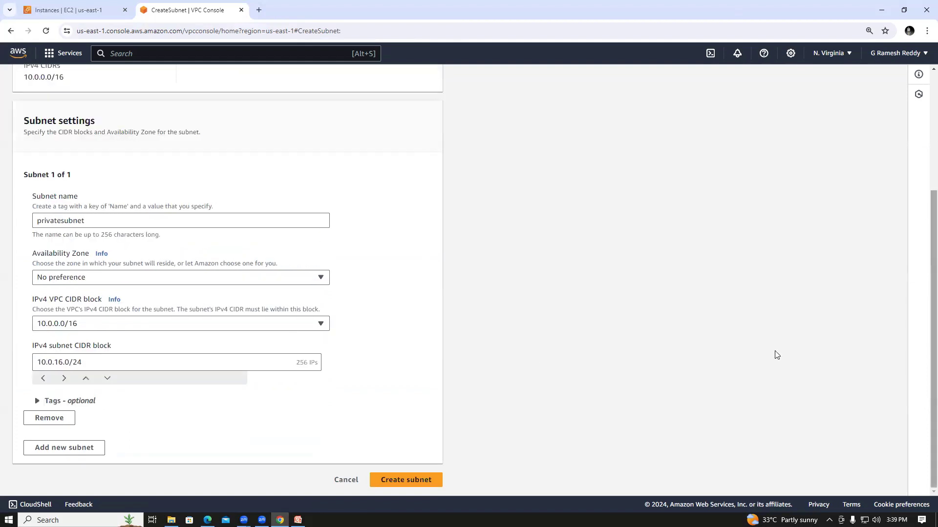
{"action": "left_click", "coordinate": [421, 482]}
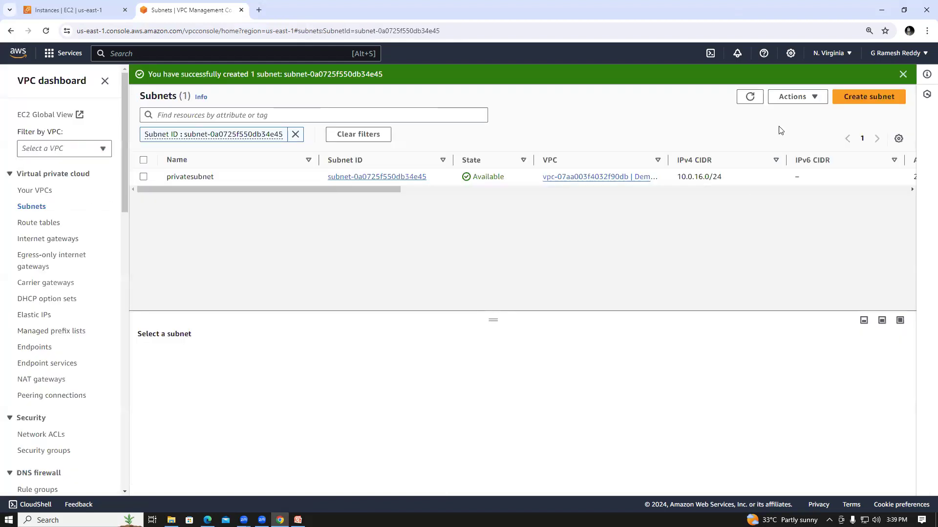
Open the form for creating another subnet.
{"action": "left_click", "coordinate": [842, 100]}
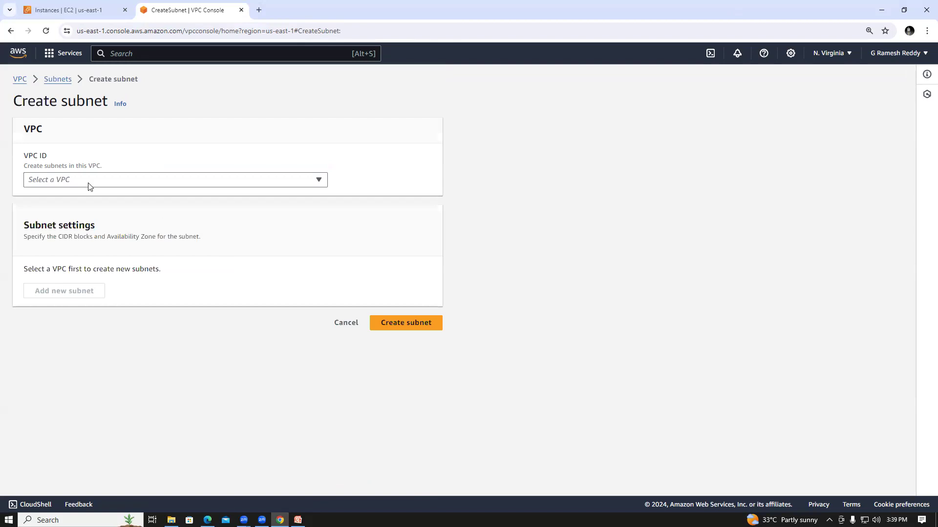
{"action": "left_click", "coordinate": [90, 185]}
{"action": "type", "text": "Pr"}
{"action": "type", "text": "ivate"}
{"action": "type", "text": "sub"}
{"action": "type", "text": "en"}
{"action": "key", "text": "BackSpace"}
{"action": "key", "text": "BackSpace"}
{"action": "type", "text": "bne"}
{"action": "key", "text": "BackSpace"}
{"action": "key", "text": "BackSpace"}
{"action": "key", "text": "BackSpace"}
{"action": "type", "text": "net"}
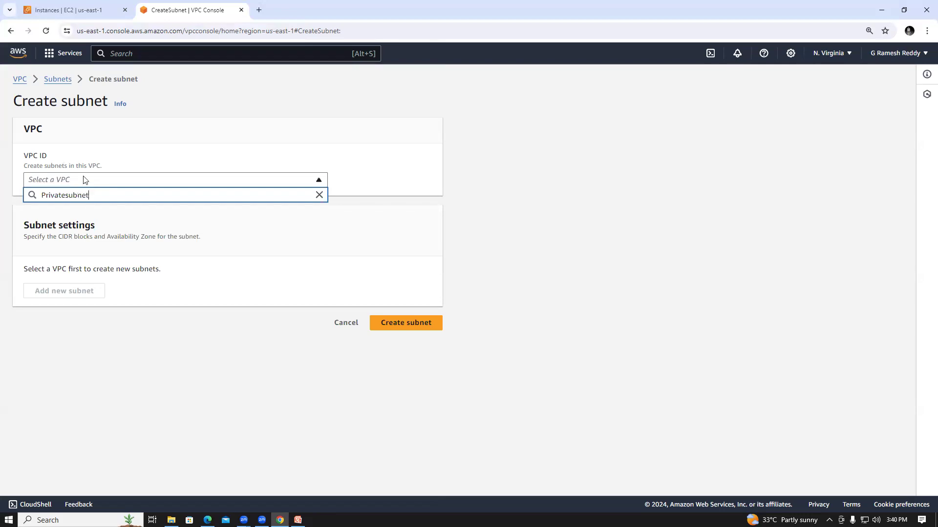
{"action": "type", "text": "B"}
{"action": "left_click", "coordinate": [157, 180]}
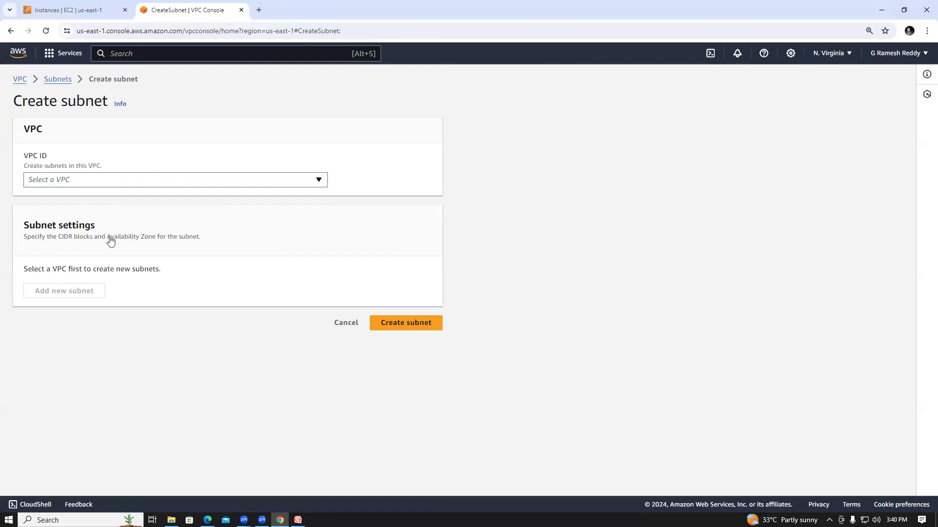
Choose DemoVPC for the new subnet and name it PrivatesubnetB.
{"action": "left_click", "coordinate": [124, 181]}
{"action": "left_click", "coordinate": [124, 214]}
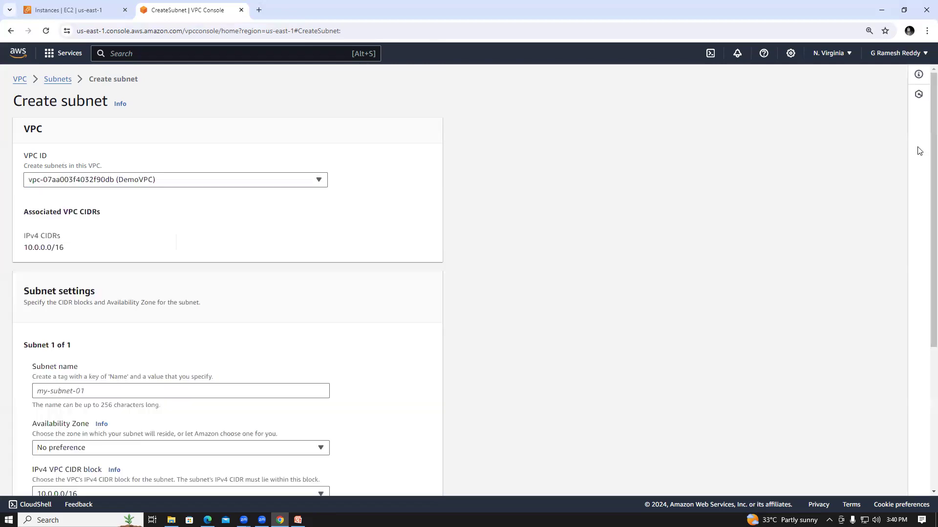
{"action": "scroll", "coordinate": [920, 250], "scroll_direction": "down", "scroll_amount": 3}
{"action": "left_click", "coordinate": [68, 215]}
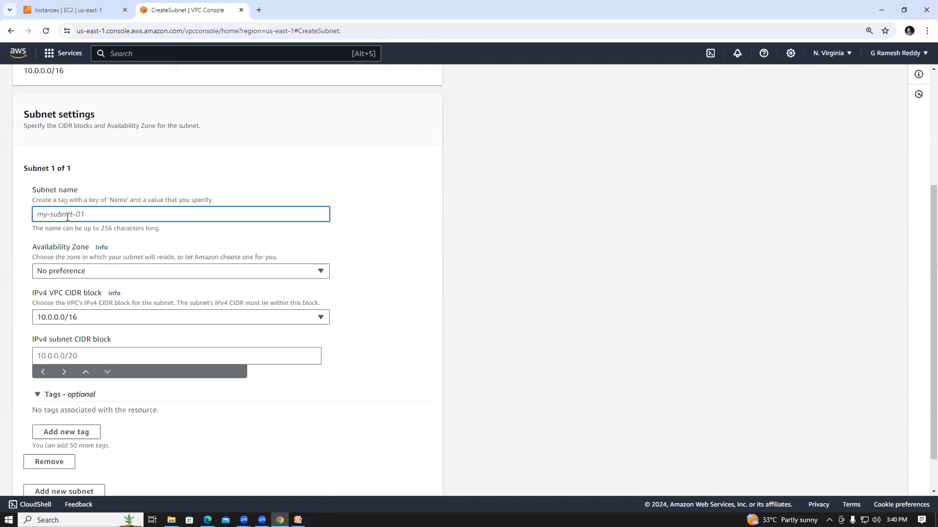
{"action": "type", "text": "Priv"}
{"action": "type", "text": "atesu"}
{"action": "type", "text": "bent"}
{"action": "key", "text": "BackSpace"}
{"action": "key", "text": "BackSpace"}
{"action": "key", "text": "BackSpace"}
{"action": "type", "text": "net"}
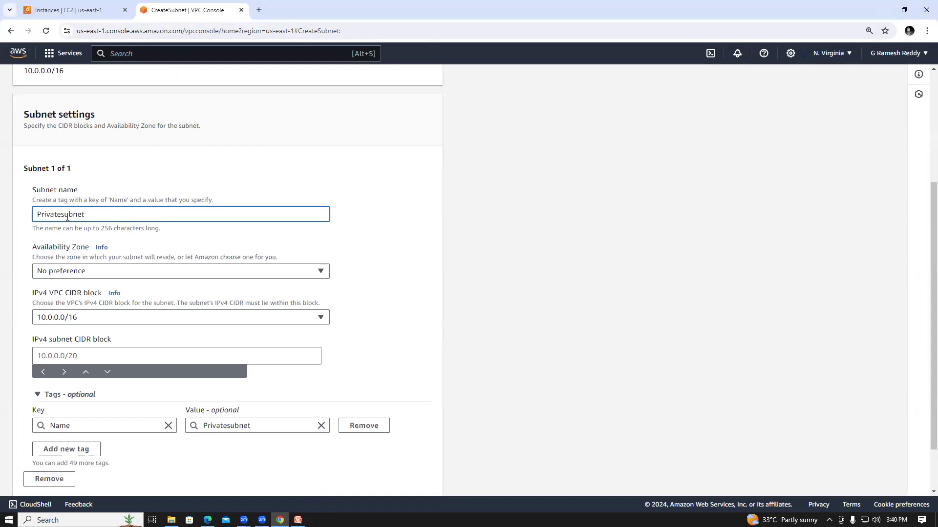
{"action": "type", "text": "B"}
{"action": "left_click", "coordinate": [407, 238]}
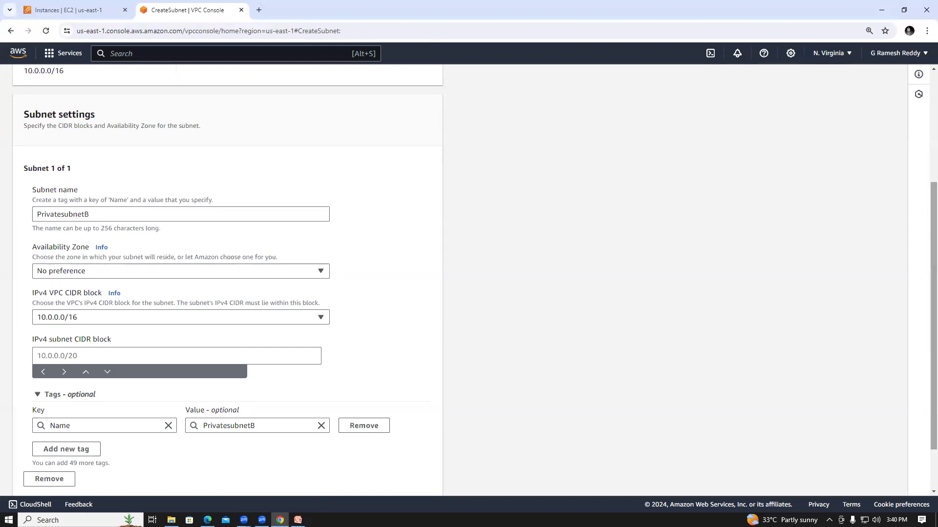
Set the IPv4 subnet CIDR block of PrivatesubnetB to 10.0.32.0/20 and create the subnet.
{"action": "scroll", "coordinate": [925, 231], "scroll_direction": "down", "scroll_amount": 1}
{"action": "left_click", "coordinate": [93, 296]}
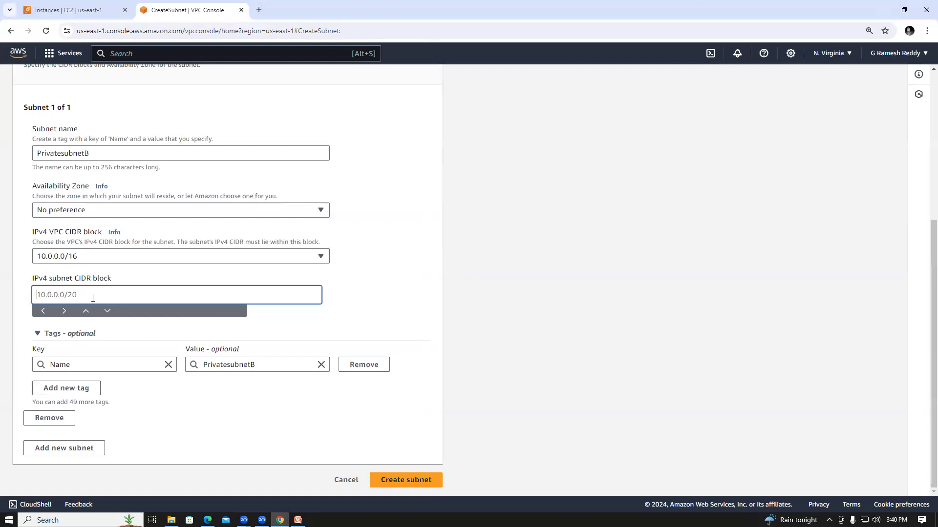
{"action": "type", "text": "10.0.32.0/20"}
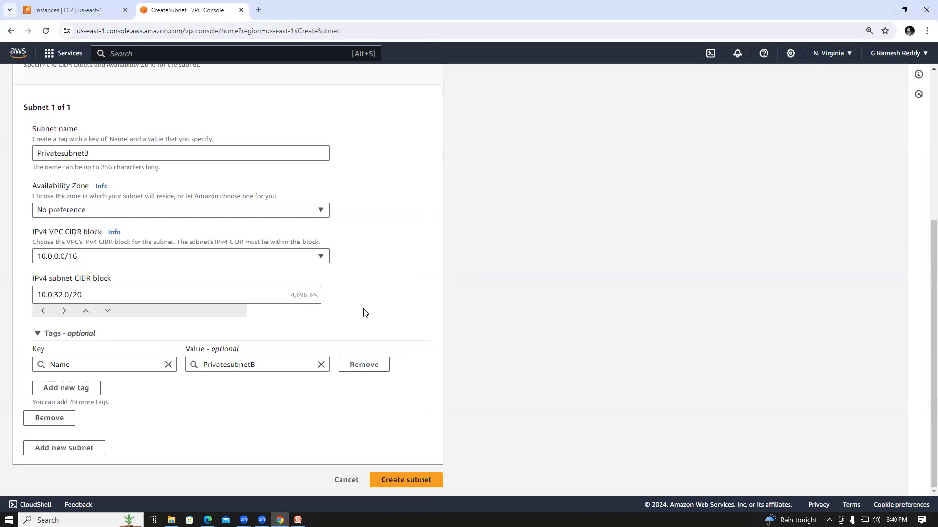
{"action": "left_click", "coordinate": [409, 480]}
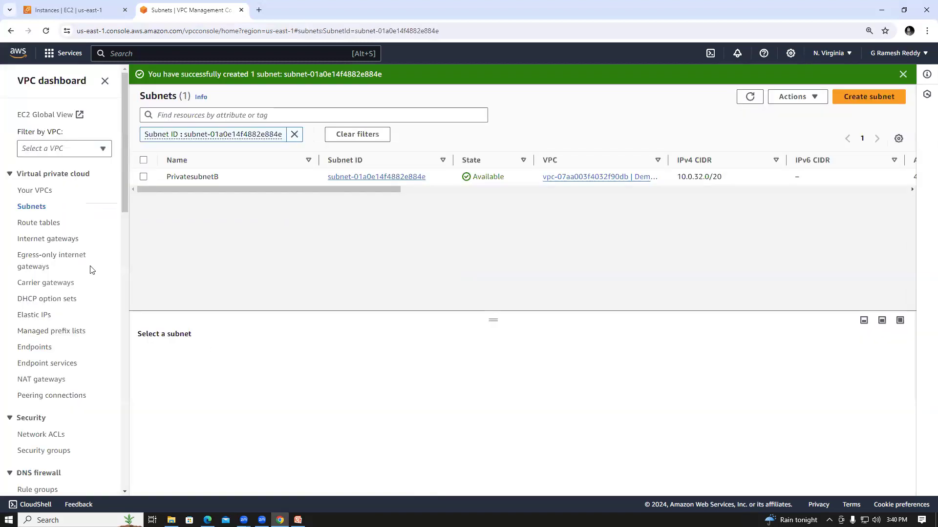
List all subnets, enlarge the subnet list and examine its network ACL, default subnet and auto-assign columns.
{"action": "left_click", "coordinate": [32, 207]}
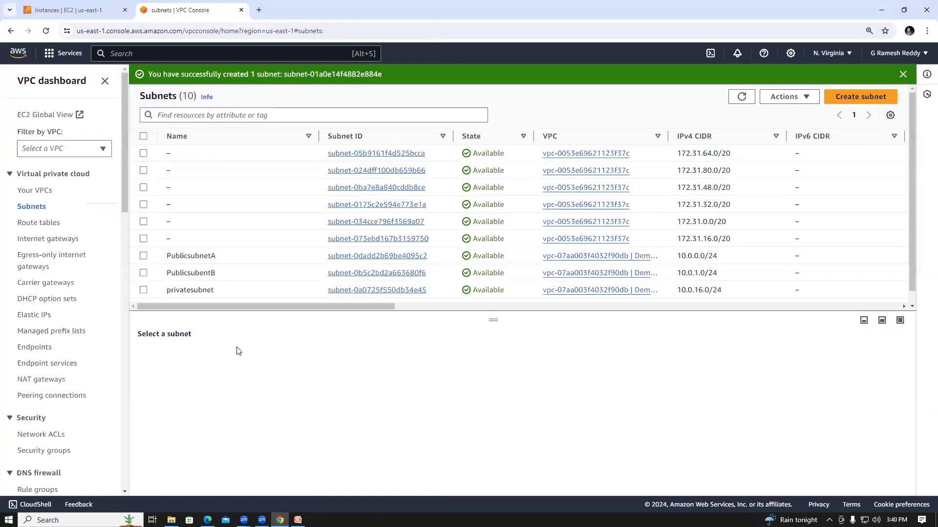
{"action": "left_click_drag", "start_coordinate": [493, 321], "coordinate": [496, 389]}
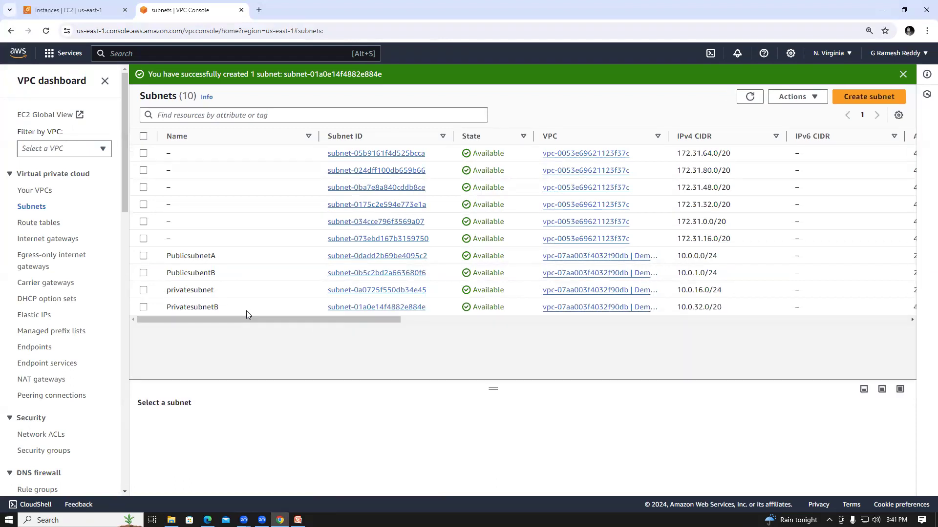
{"action": "left_click_drag", "start_coordinate": [349, 317], "coordinate": [462, 320]}
{"action": "left_click", "coordinate": [720, 322]}
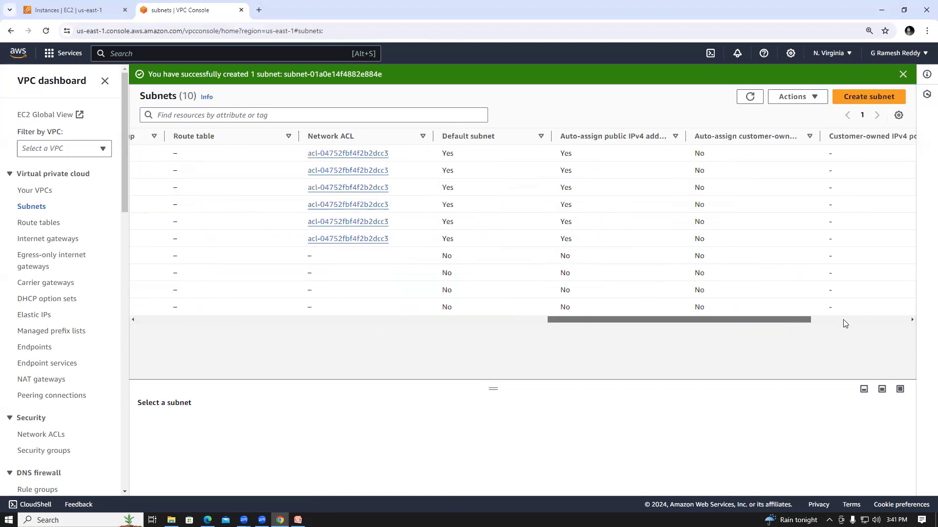
{"action": "left_click", "coordinate": [883, 321]}
{"action": "left_click_drag", "start_coordinate": [716, 323], "coordinate": [716, 322]}
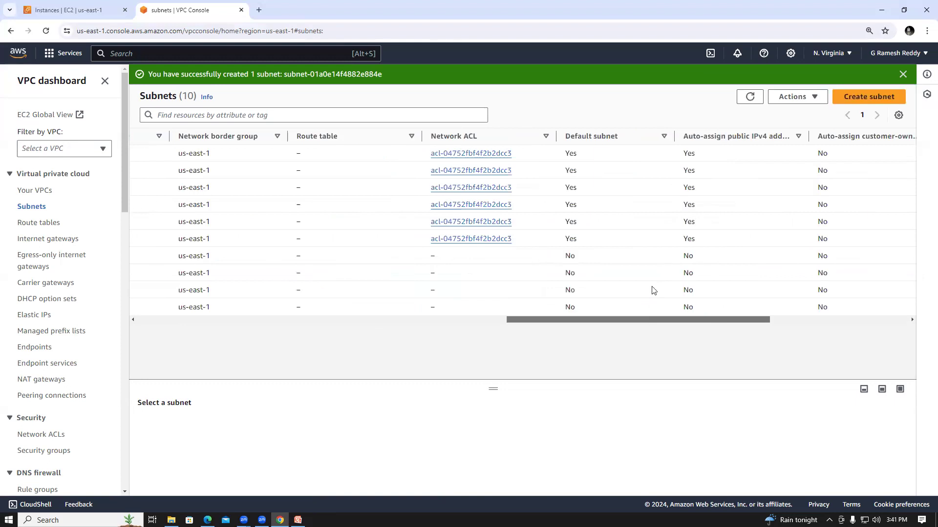
Review the names and CIDR blocks in the subnet list, then open DemoVPC's details and examine its resource map.
{"action": "left_click_drag", "start_coordinate": [556, 321], "coordinate": [373, 335]}
{"action": "left_click_drag", "start_coordinate": [101, 339], "coordinate": [102, 339]}
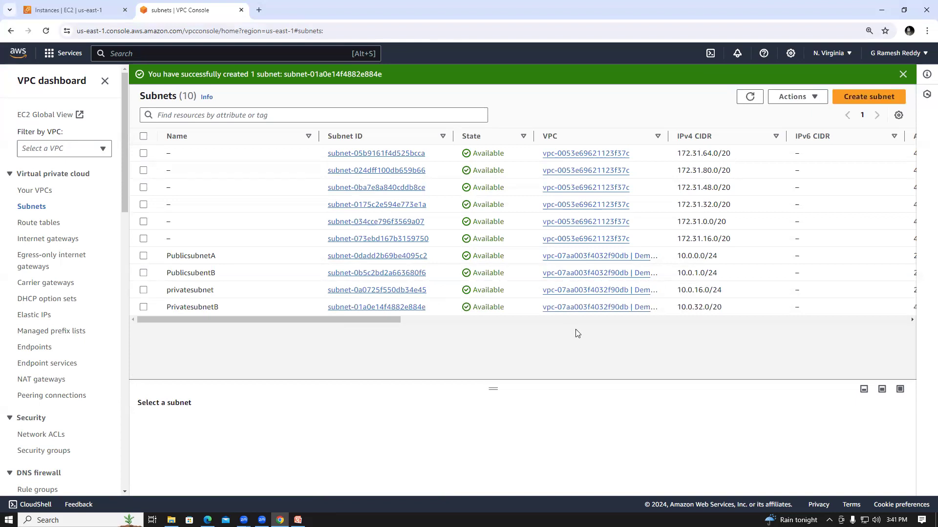
{"action": "left_click", "coordinate": [39, 191]}
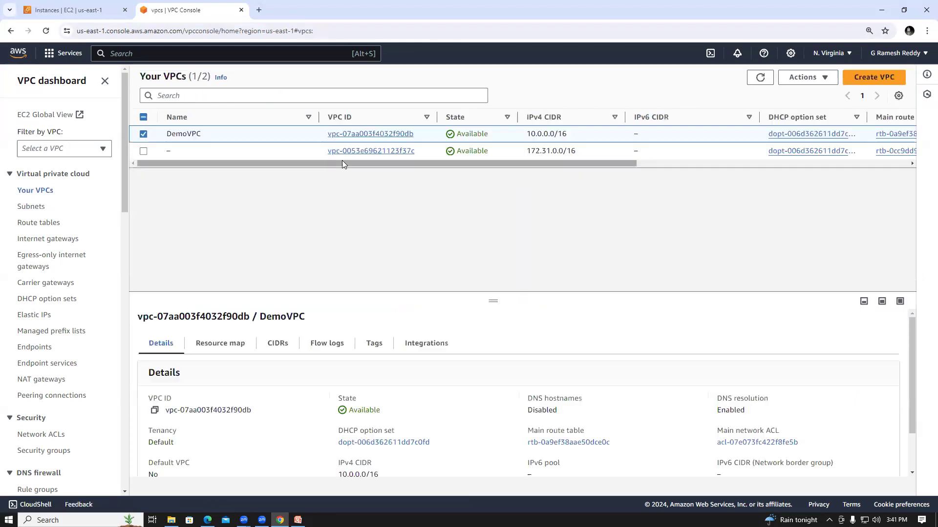
{"action": "left_click", "coordinate": [355, 134]}
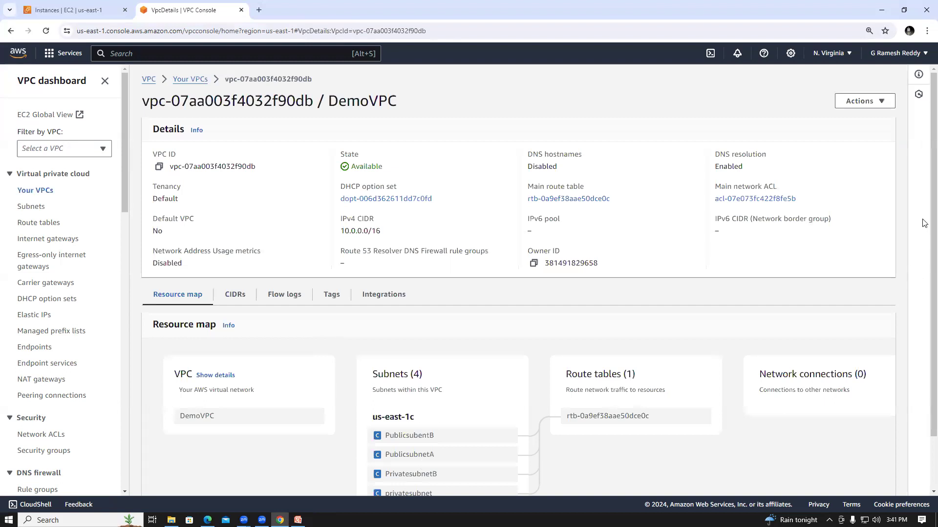
{"action": "left_click_drag", "start_coordinate": [923, 220], "coordinate": [923, 324]}
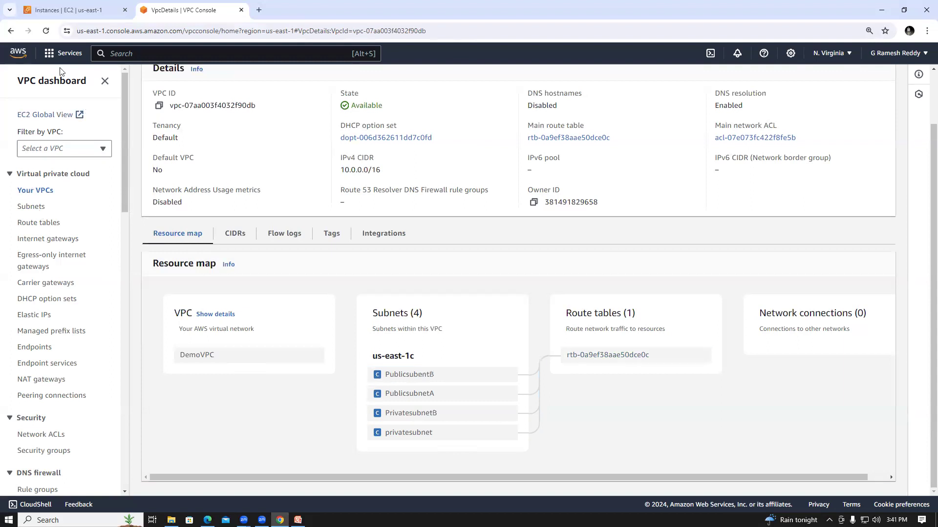
Switch to the EC2 service, list the running instances and open the form for launching a new instance.
{"action": "left_click", "coordinate": [50, 55]}
{"action": "left_click", "coordinate": [242, 139]}
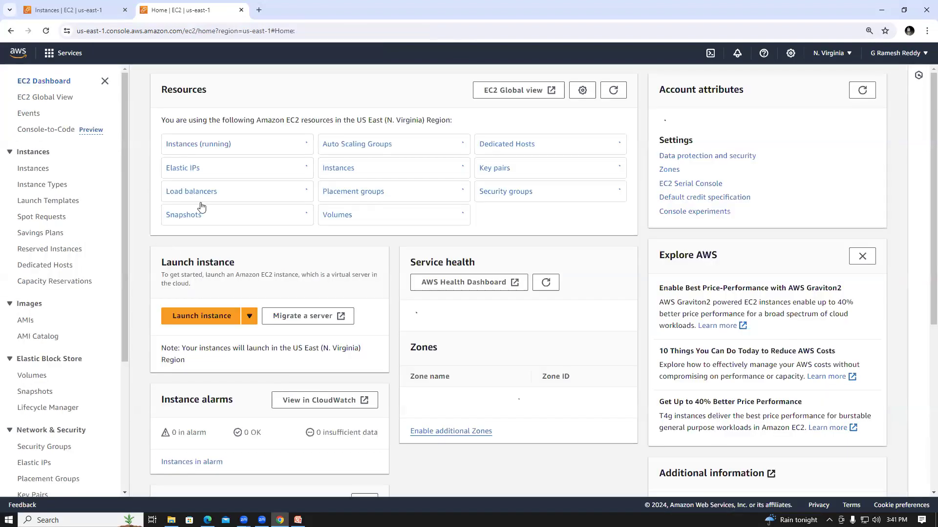
{"action": "left_click", "coordinate": [192, 147]}
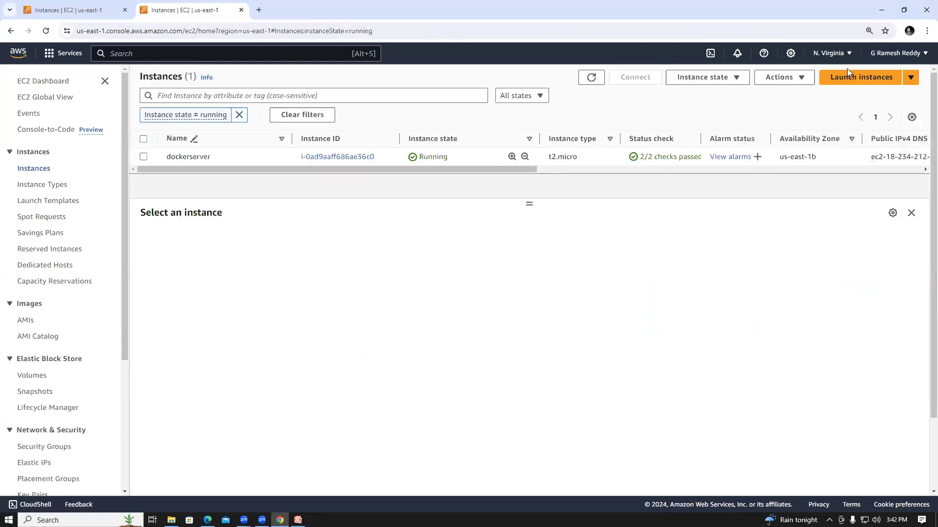
{"action": "left_click", "coordinate": [846, 80]}
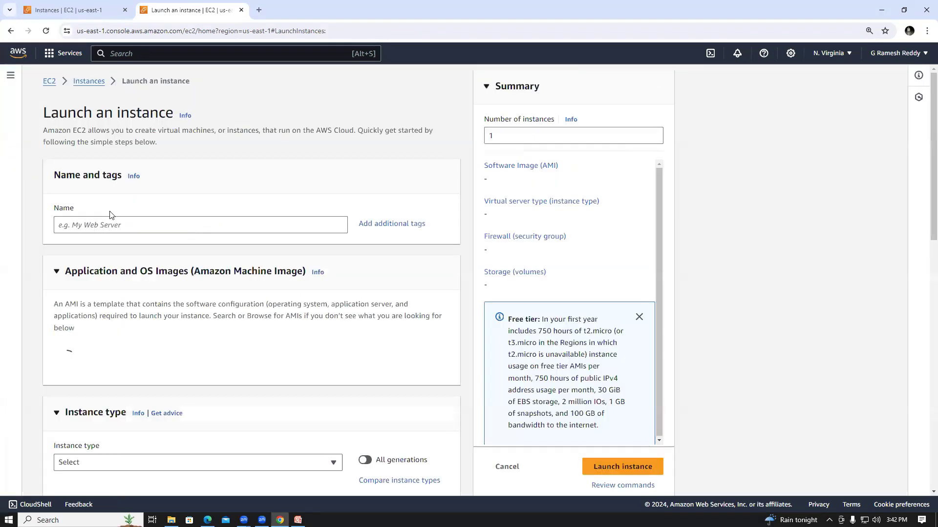
Name the new instance demeec2.
{"action": "type", "text": "d"}
{"action": "type", "text": "em"}
{"action": "type", "text": "ece"}
{"action": "key", "text": "BackSpace"}
{"action": "key", "text": "BackSpace"}
{"action": "type", "text": "ec2"}
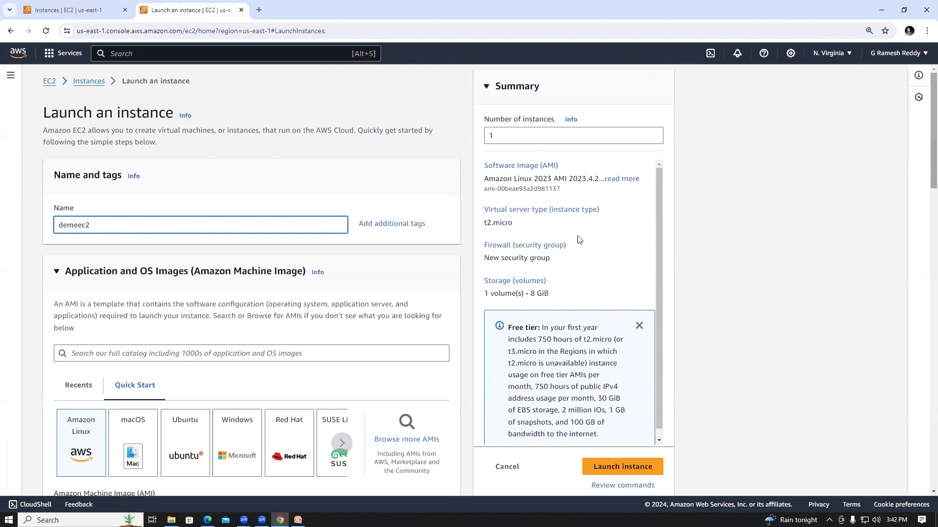
Choose the Amazon Linux 2 AMI (HVM) as the machine image for the instance.
{"action": "scroll", "coordinate": [398, 327], "scroll_direction": "down", "scroll_amount": 2}
{"action": "left_click", "coordinate": [398, 326]}
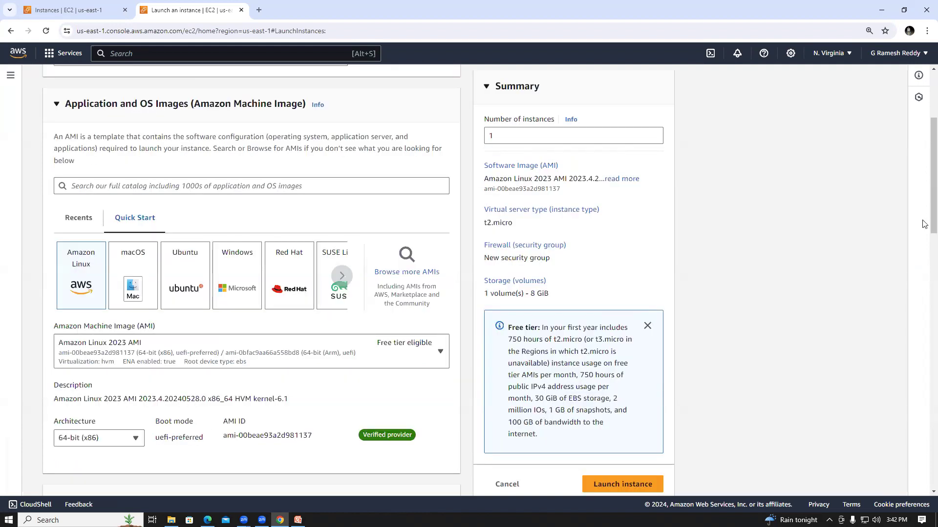
{"action": "left_click_drag", "start_coordinate": [925, 228], "coordinate": [925, 260]}
Select the key pair 360digree and launch the instance with the default network settings.
{"action": "scroll", "coordinate": [490, 222], "scroll_direction": "down", "scroll_amount": 4}
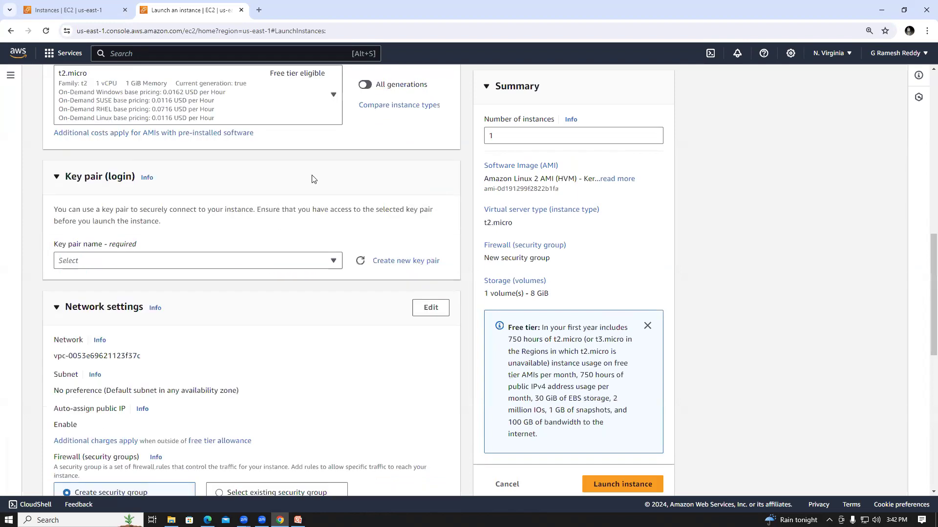
{"action": "left_click", "coordinate": [206, 267]}
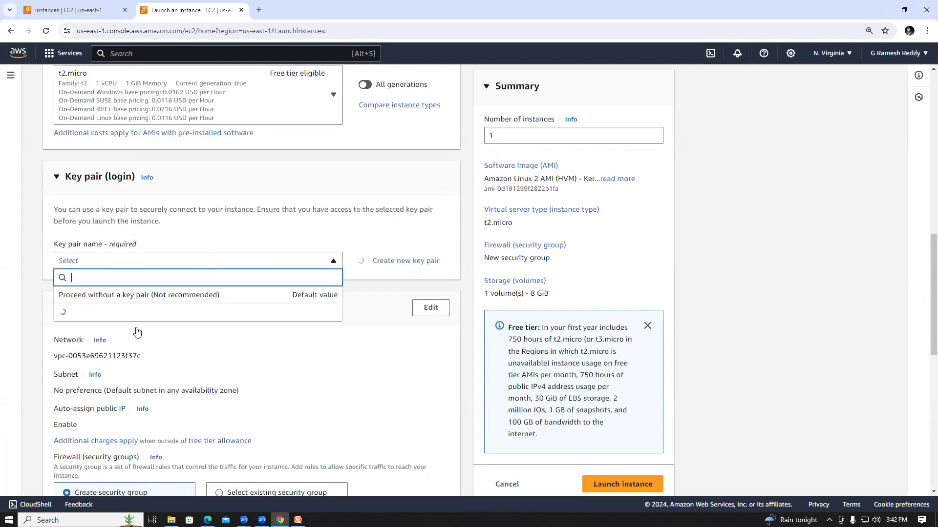
{"action": "key", "text": "Return"}
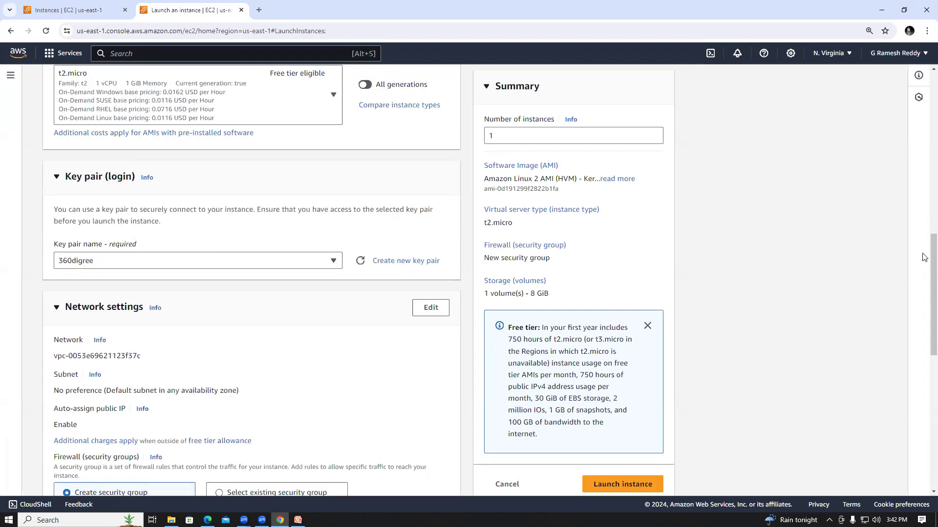
{"action": "scroll", "coordinate": [924, 257], "scroll_direction": "down", "scroll_amount": 1}
{"action": "scroll", "coordinate": [925, 318], "scroll_direction": "down", "scroll_amount": 4}
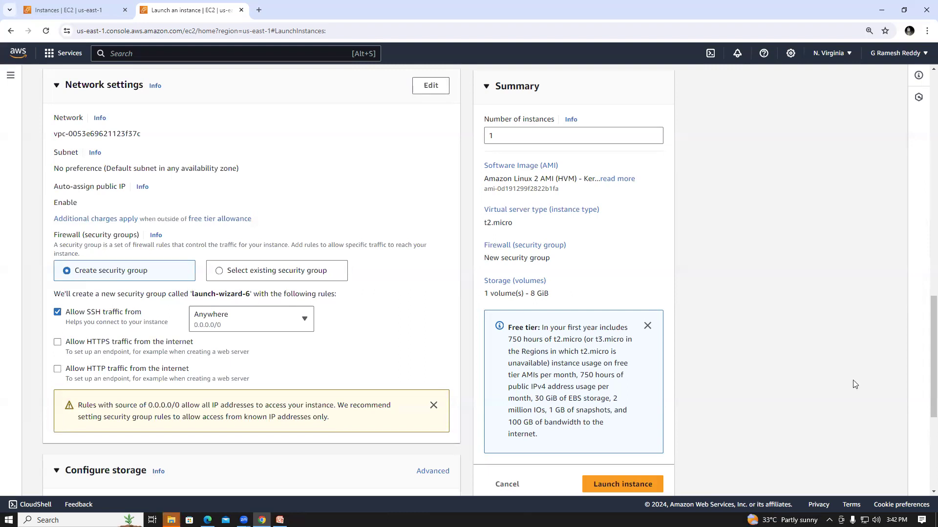
{"action": "left_click", "coordinate": [628, 488]}
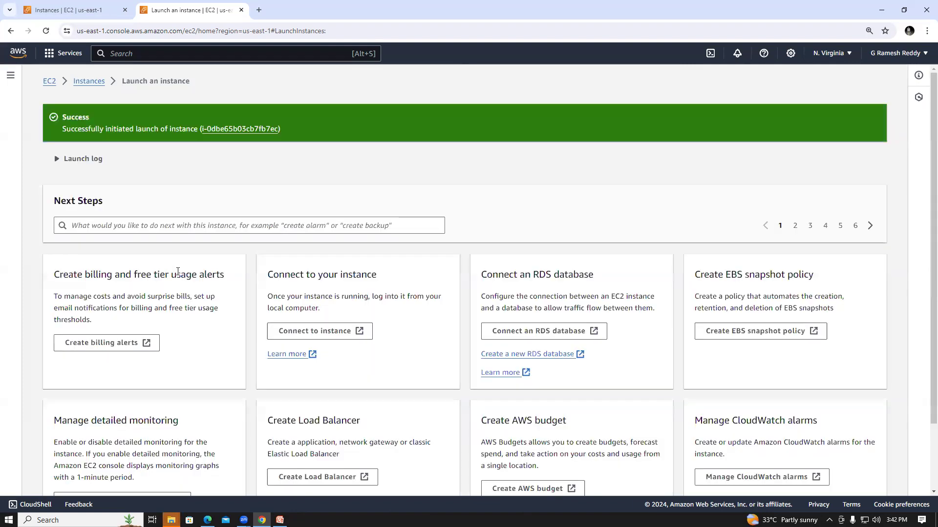
Return to the EC2 dashboard and view the list of security groups with their VPC IDs.
{"action": "left_click", "coordinate": [51, 81]}
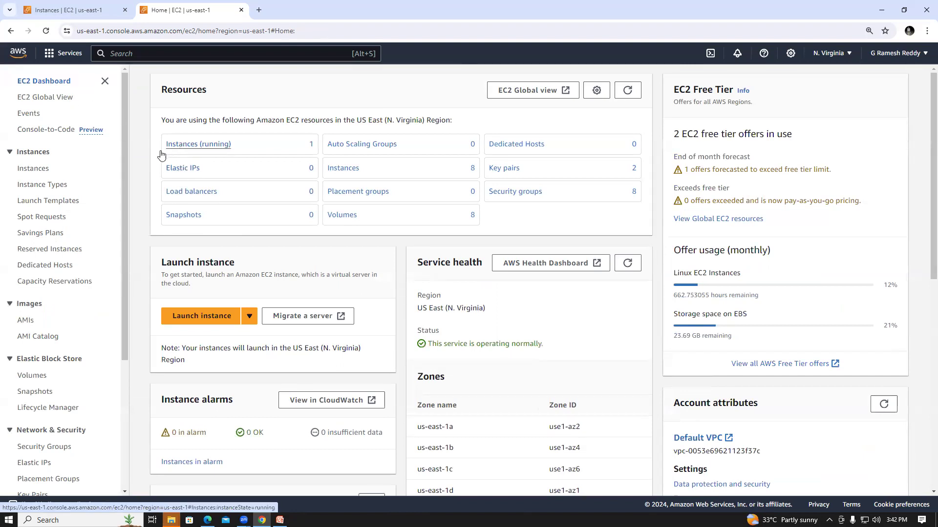
{"action": "scroll", "coordinate": [122, 187], "scroll_direction": "down", "scroll_amount": 2}
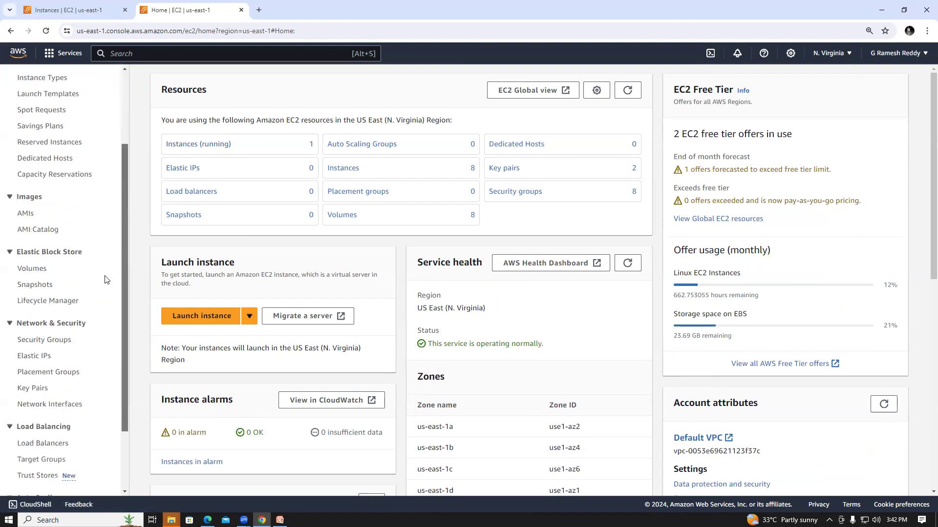
{"action": "left_click", "coordinate": [38, 324]}
{"action": "left_click", "coordinate": [37, 323]}
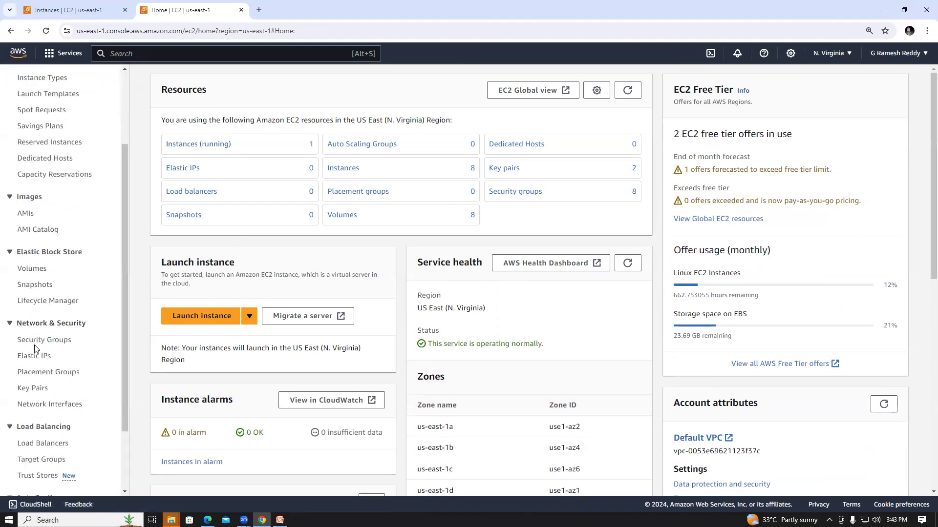
{"action": "left_click", "coordinate": [42, 342]}
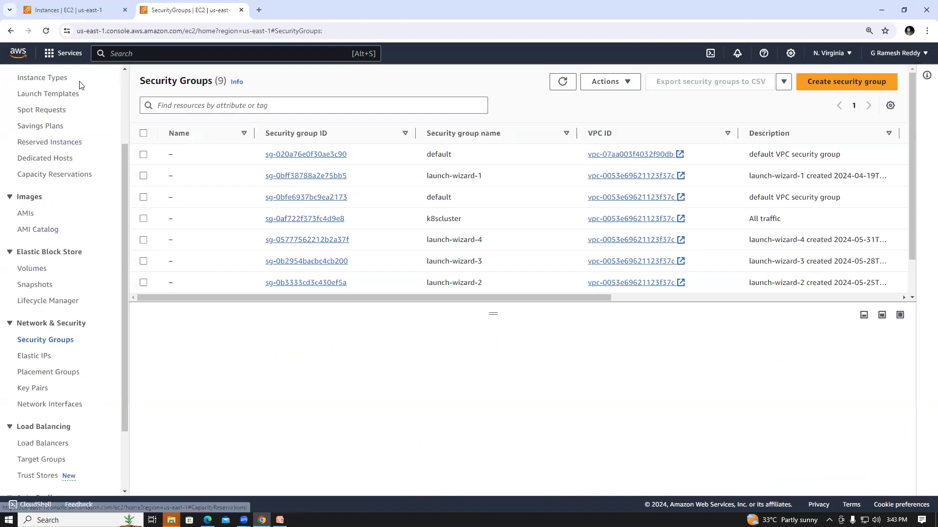
Switch to the VPC service, list the subnets and open the details of PublicsubentB.
{"action": "left_click", "coordinate": [61, 52]}
{"action": "left_click", "coordinate": [248, 407]}
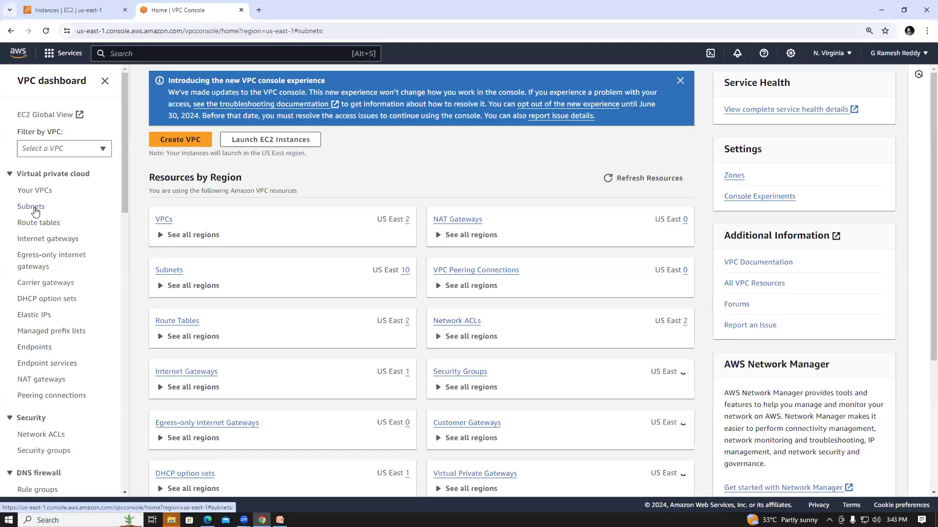
{"action": "left_click", "coordinate": [31, 207]}
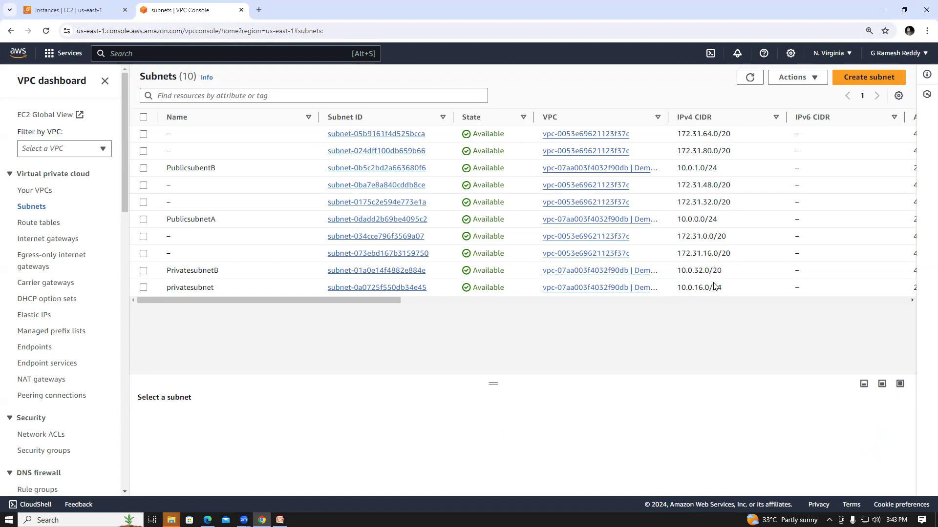
{"action": "mouse_move", "coordinate": [198, 166]}
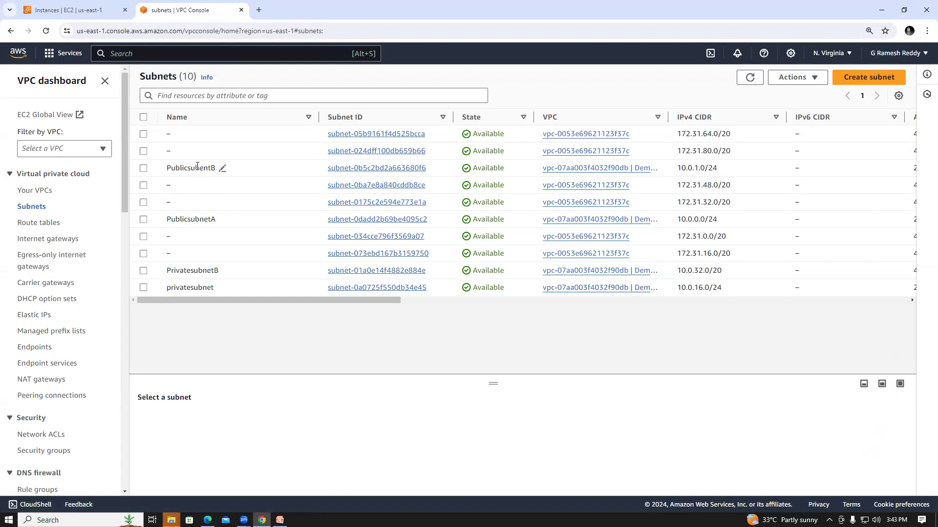
{"action": "left_click", "coordinate": [371, 168]}
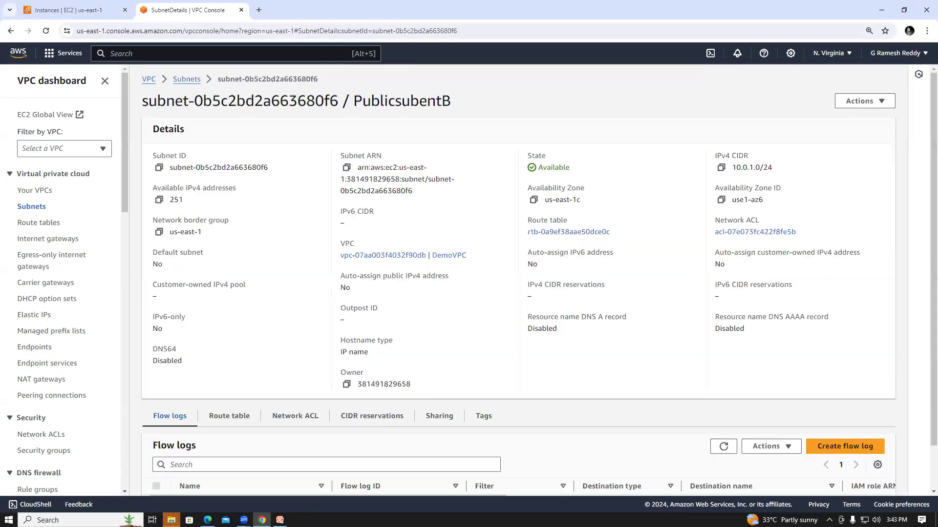
{"action": "scroll", "coordinate": [925, 163], "scroll_direction": "down", "scroll_amount": 1}
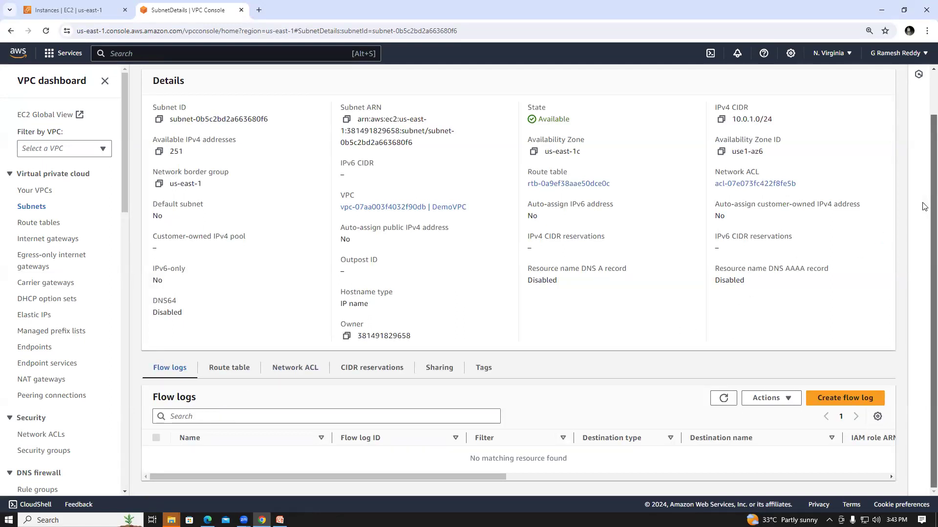
{"action": "scroll", "coordinate": [924, 207], "scroll_direction": "up", "scroll_amount": 1}
Enable auto-assignment of public IPv4 addresses in PublicsubentB's subnet settings and save.
{"action": "left_click", "coordinate": [860, 101]}
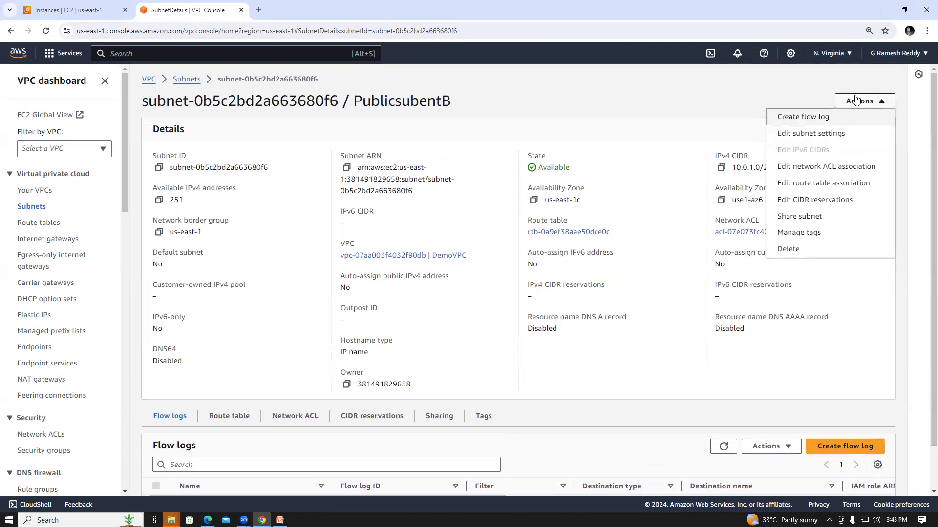
{"action": "left_click", "coordinate": [816, 139]}
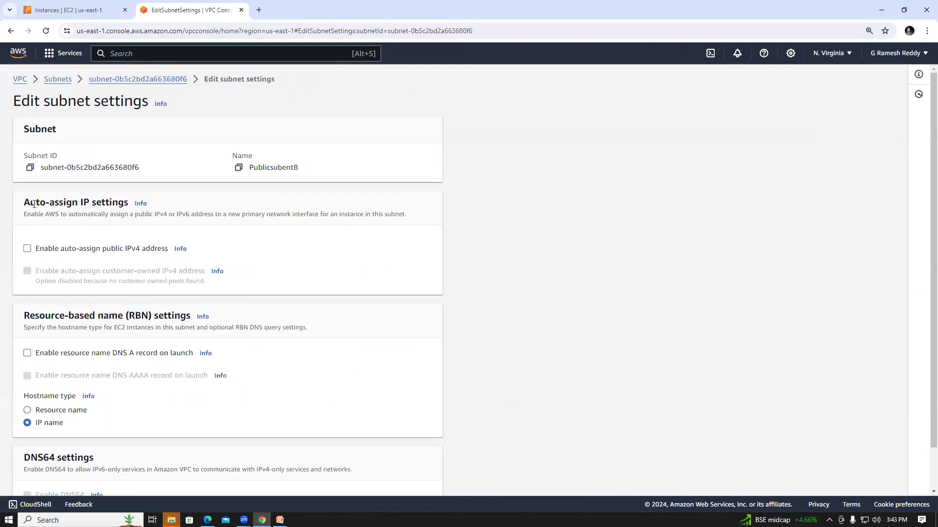
{"action": "left_click", "coordinate": [27, 250]}
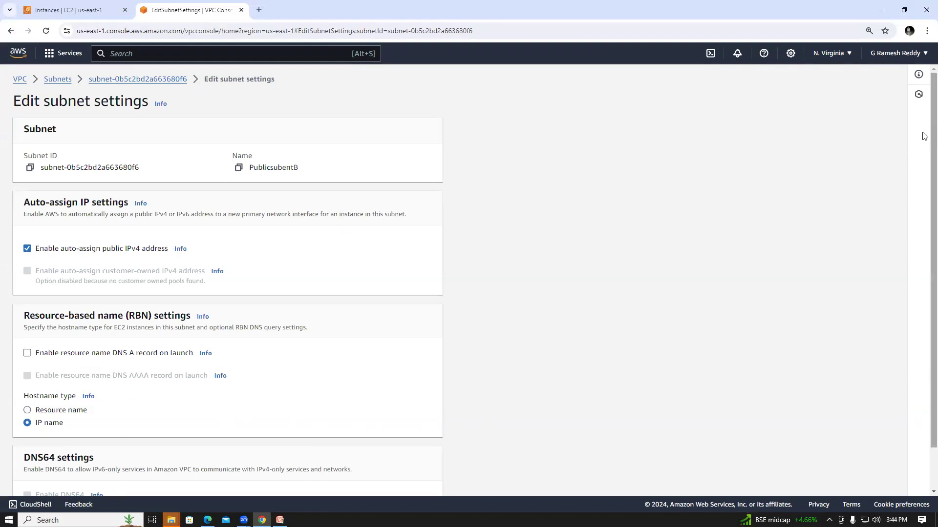
{"action": "scroll", "coordinate": [732, 342], "scroll_direction": "down", "scroll_amount": 1}
{"action": "left_click", "coordinate": [423, 480]}
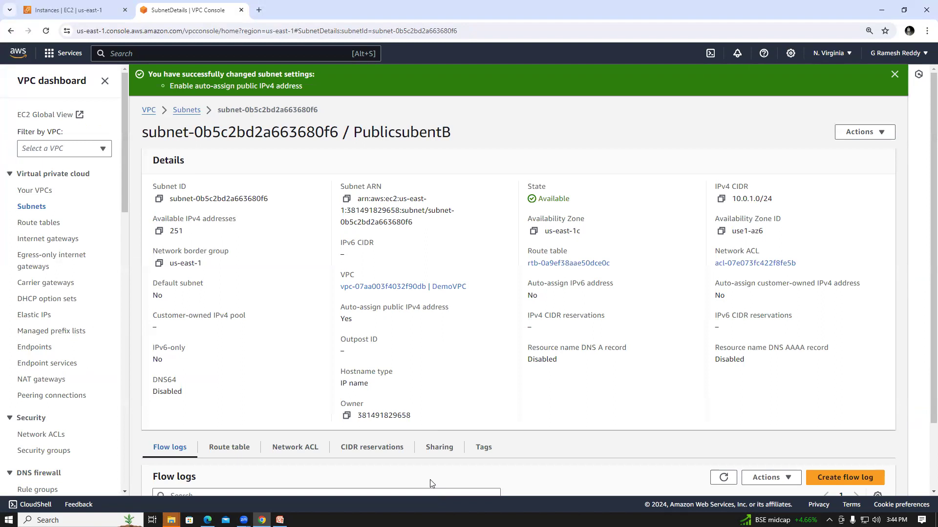
Return to the EC2 service, list the running instances and select demeec2.
{"action": "left_click", "coordinate": [66, 53]}
{"action": "left_click", "coordinate": [249, 137]}
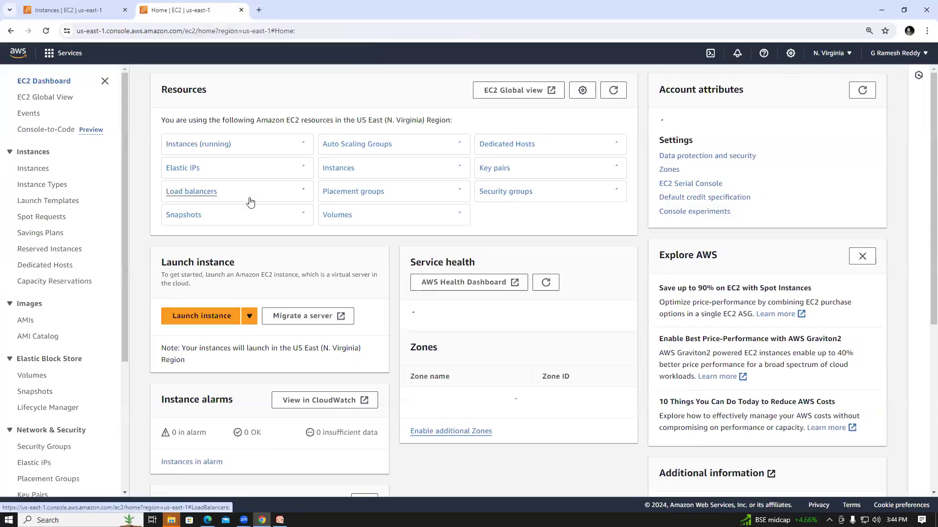
{"action": "left_click", "coordinate": [218, 145]}
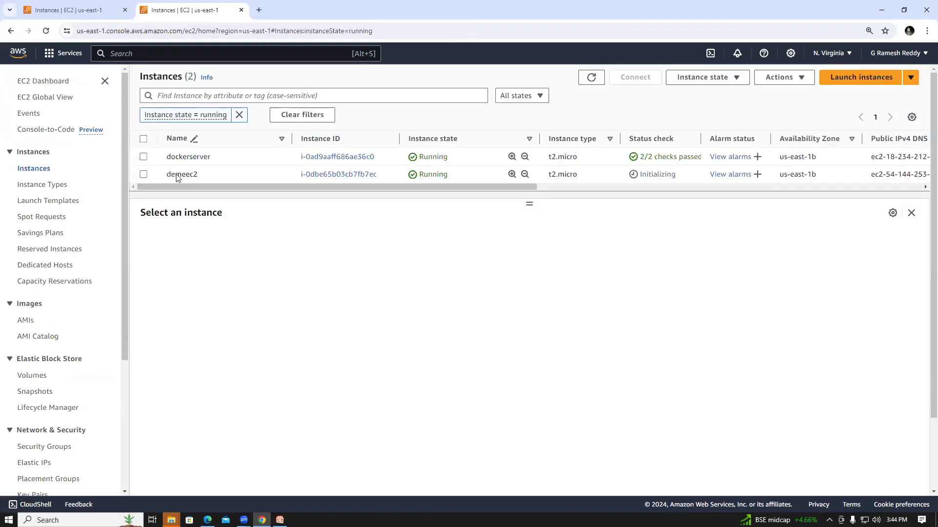
{"action": "left_click", "coordinate": [255, 174]}
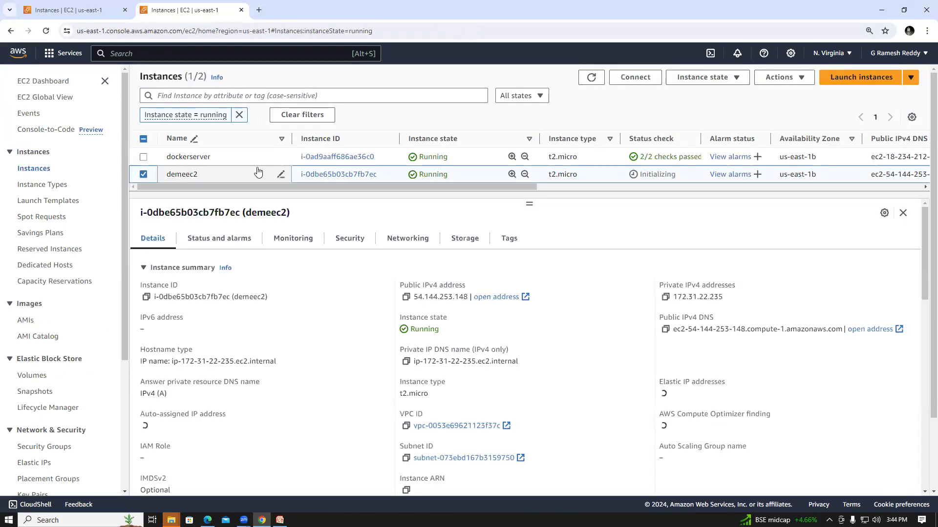
Connect to demeec2 through EC2 Instance Connect as ec2-user, then close the terminal session.
{"action": "left_click", "coordinate": [630, 77]}
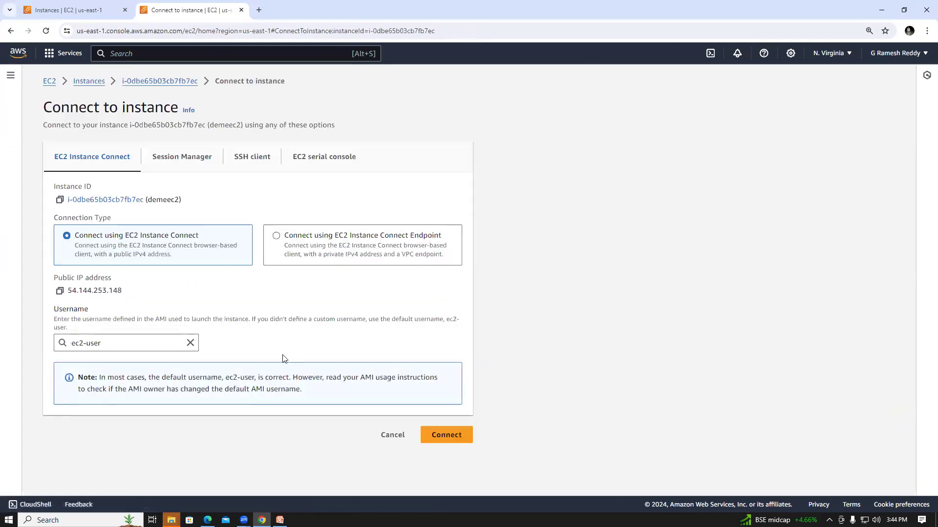
{"action": "left_click", "coordinate": [445, 432]}
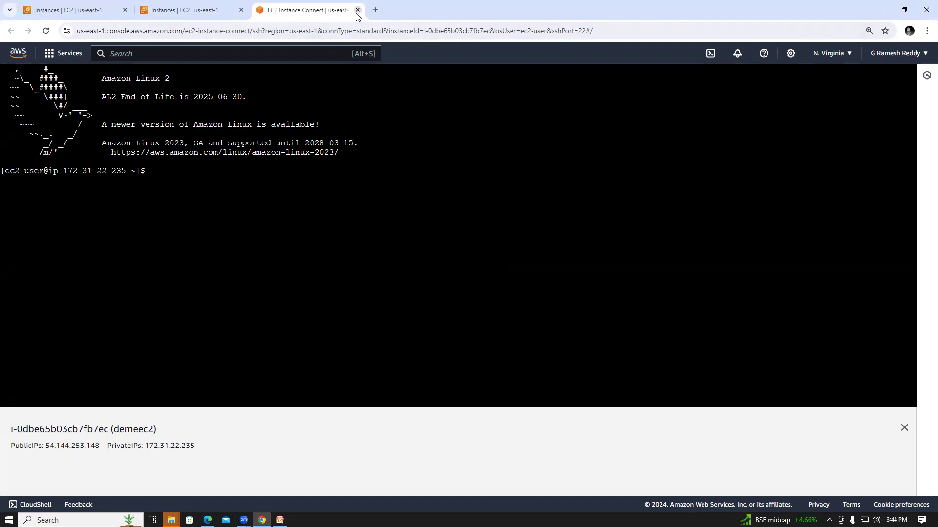
{"action": "left_click", "coordinate": [357, 10]}
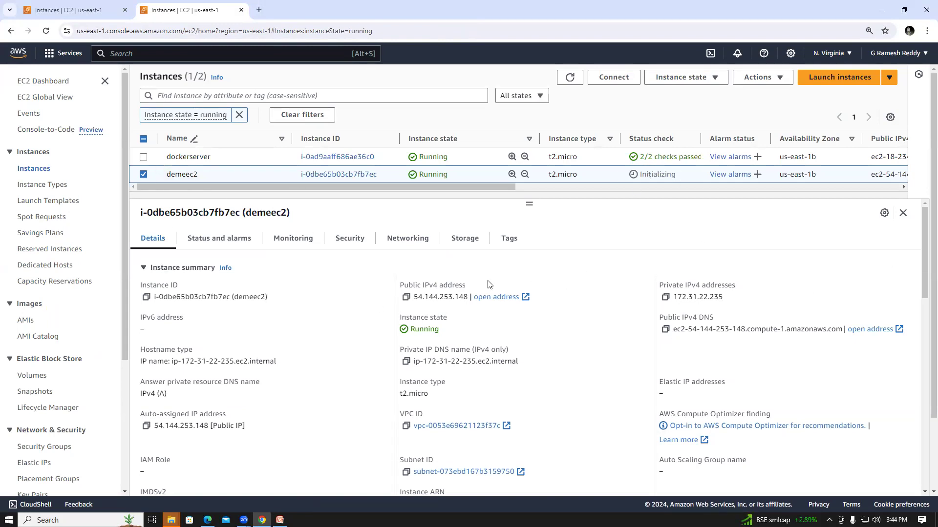
Examine demeec2's networking details and open the VPC the instance belongs to.
{"action": "left_click", "coordinate": [399, 241]}
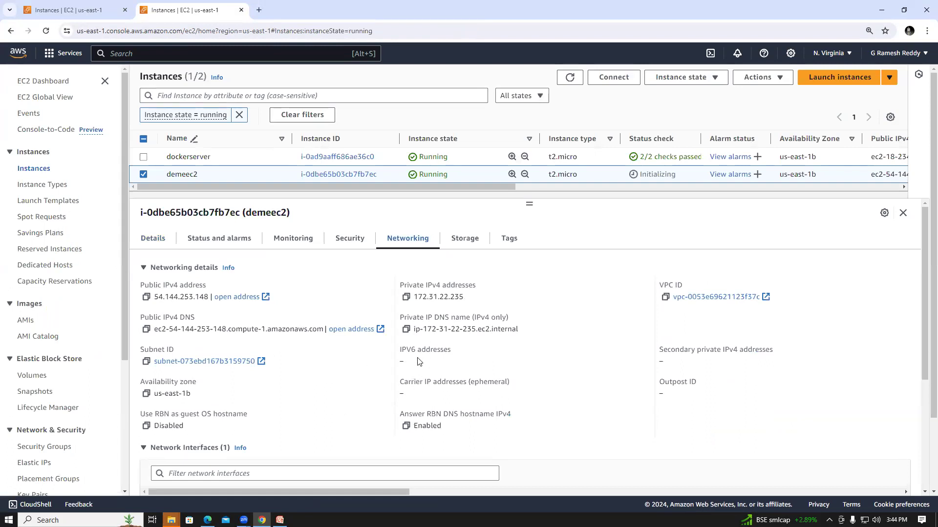
{"action": "left_click", "coordinate": [691, 298]}
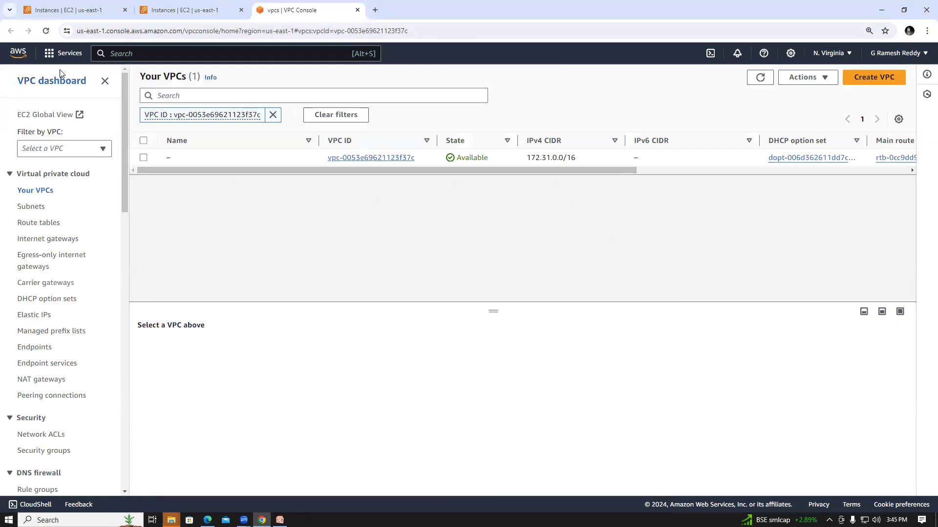
Go back to the EC2 service, list only the running instances and select demeec2.
{"action": "left_click", "coordinate": [66, 53]}
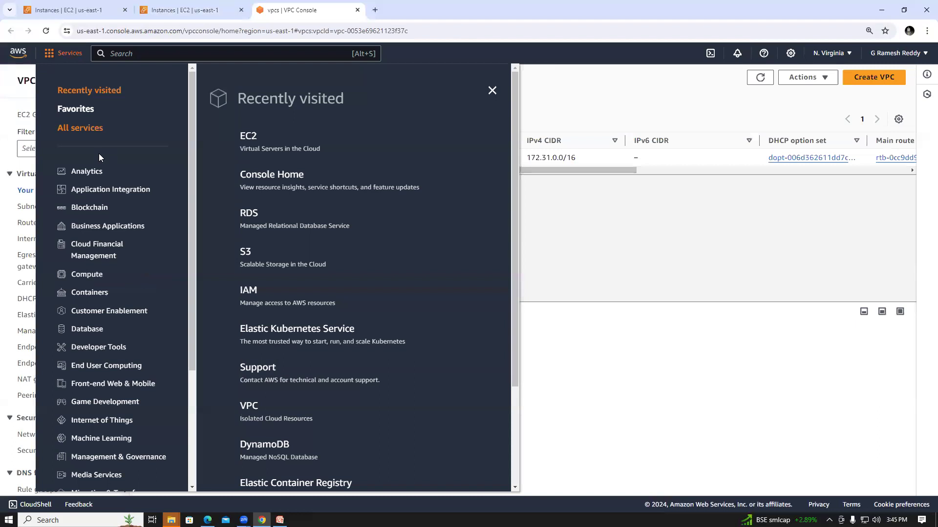
{"action": "left_click", "coordinate": [248, 137]}
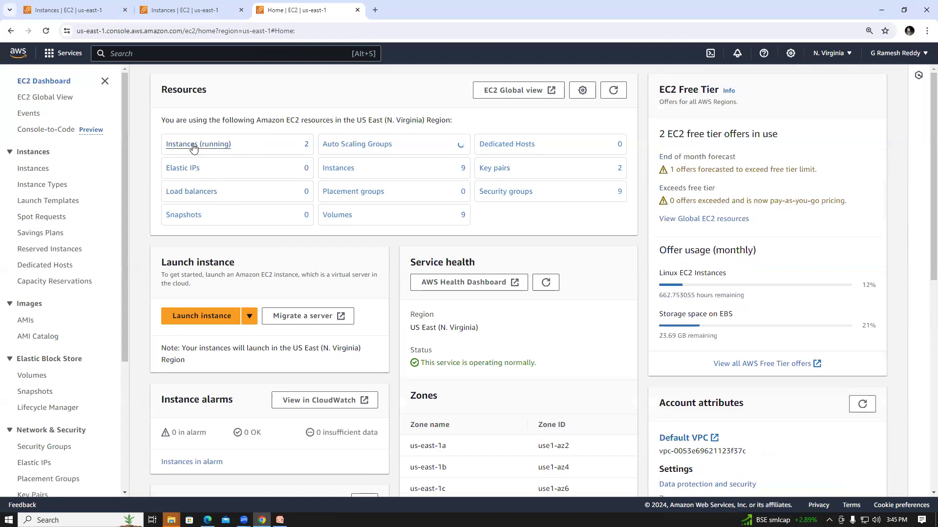
{"action": "left_click", "coordinate": [193, 145]}
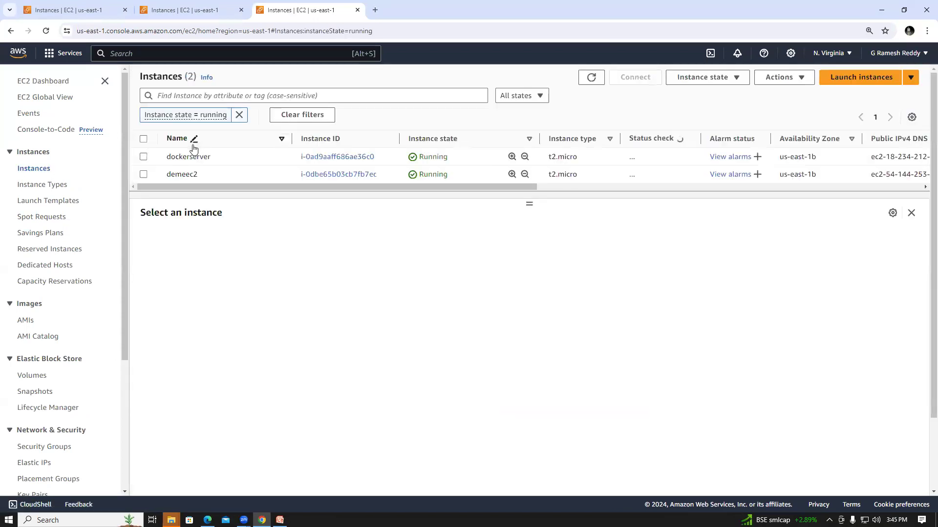
{"action": "left_click", "coordinate": [142, 175]}
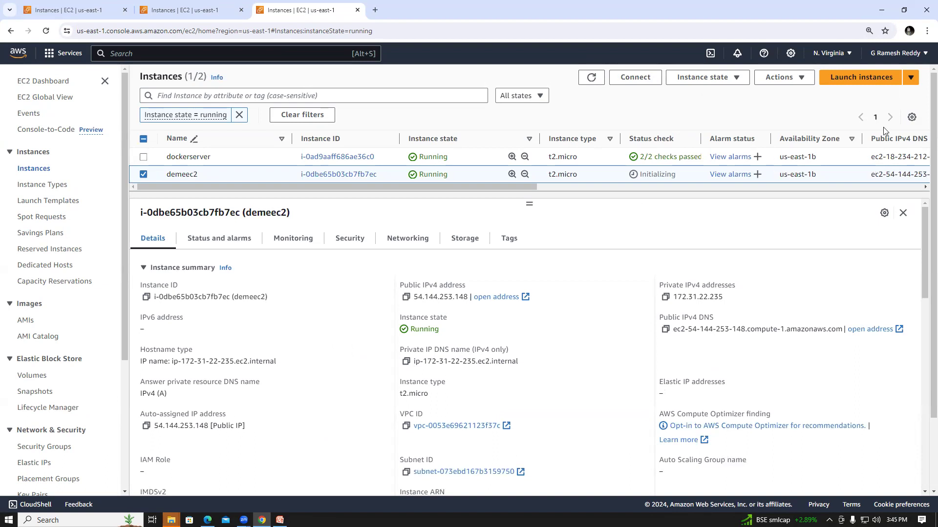
Look through demeec2's instance summary and open its VPC in the VPC console.
{"action": "left_click", "coordinate": [909, 78]}
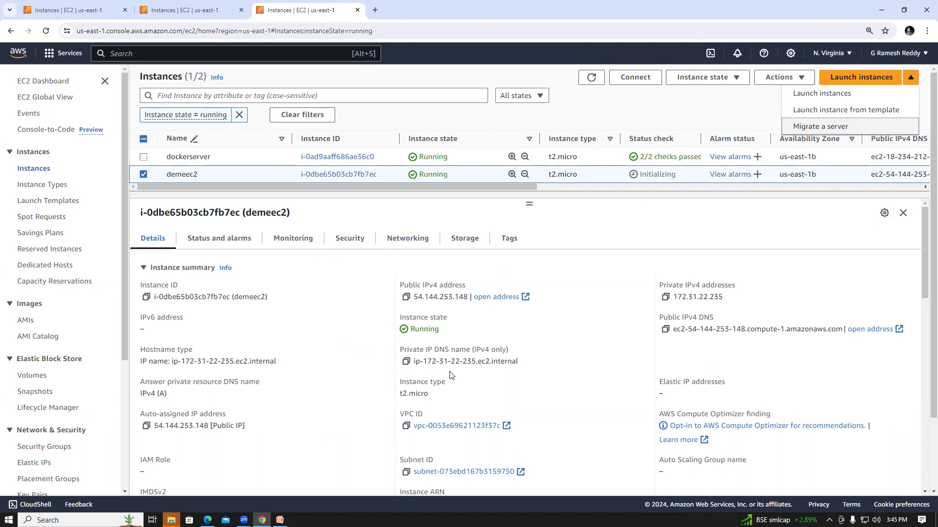
{"action": "left_click", "coordinate": [883, 213]}
{"action": "left_click", "coordinate": [678, 196]}
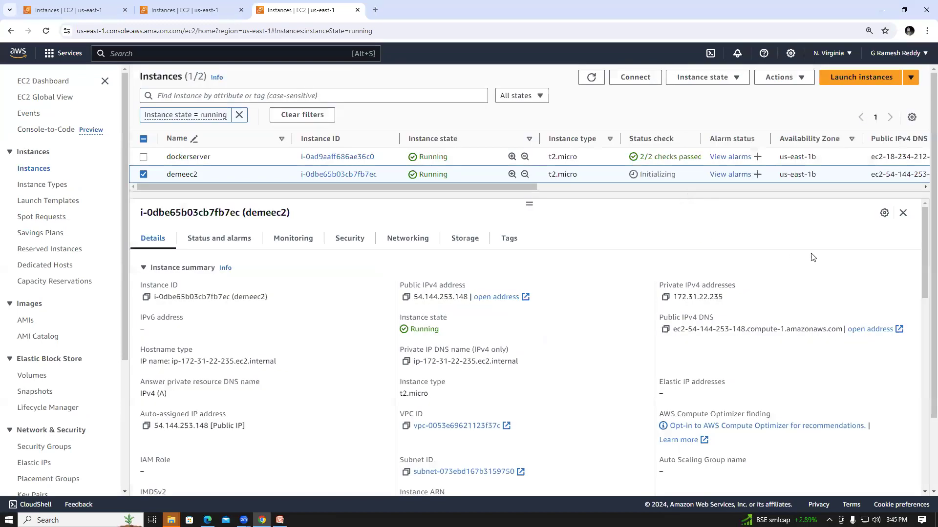
{"action": "mouse_move", "coordinate": [924, 228]}
{"action": "left_mouse_down"}
{"action": "mouse_move", "coordinate": [923, 369]}
{"action": "mouse_move", "coordinate": [924, 229]}
{"action": "left_mouse_up"}
{"action": "left_click", "coordinate": [506, 427]}
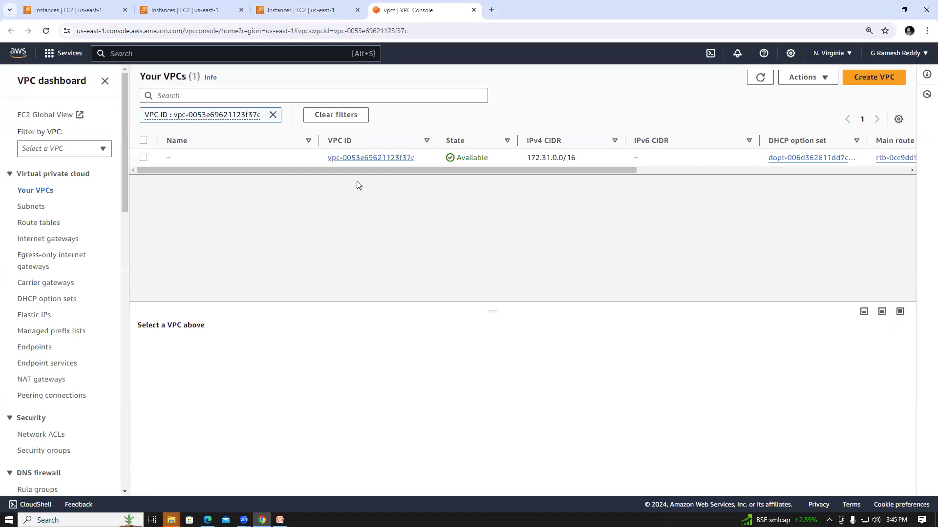
Examine the default VPC's DNS settings, then return to the list of all VPCs without saving.
{"action": "left_click", "coordinate": [176, 158]}
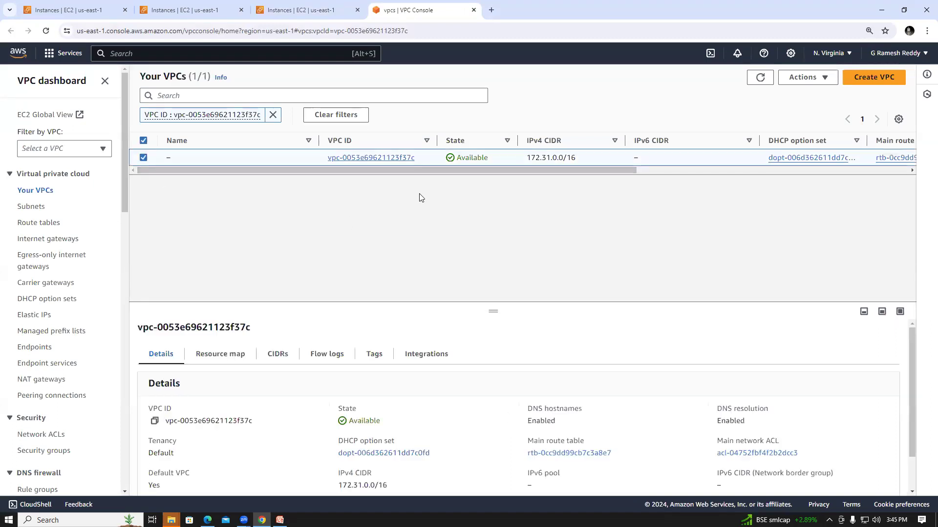
{"action": "left_click", "coordinate": [823, 78]}
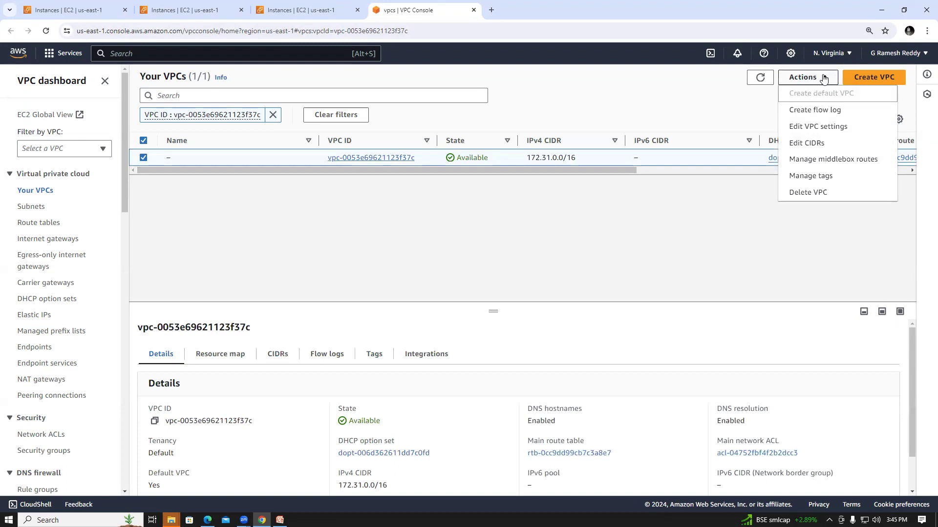
{"action": "left_click", "coordinate": [818, 127]}
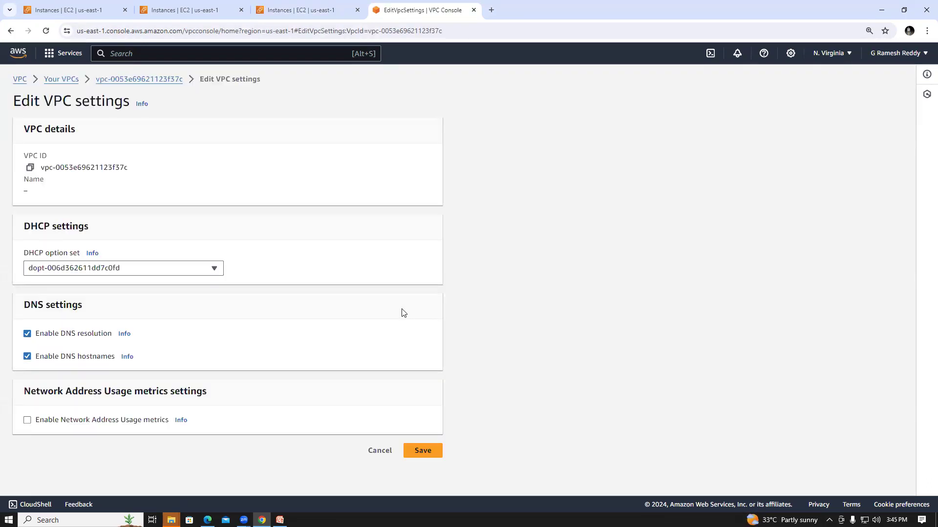
{"action": "left_click", "coordinate": [58, 79]}
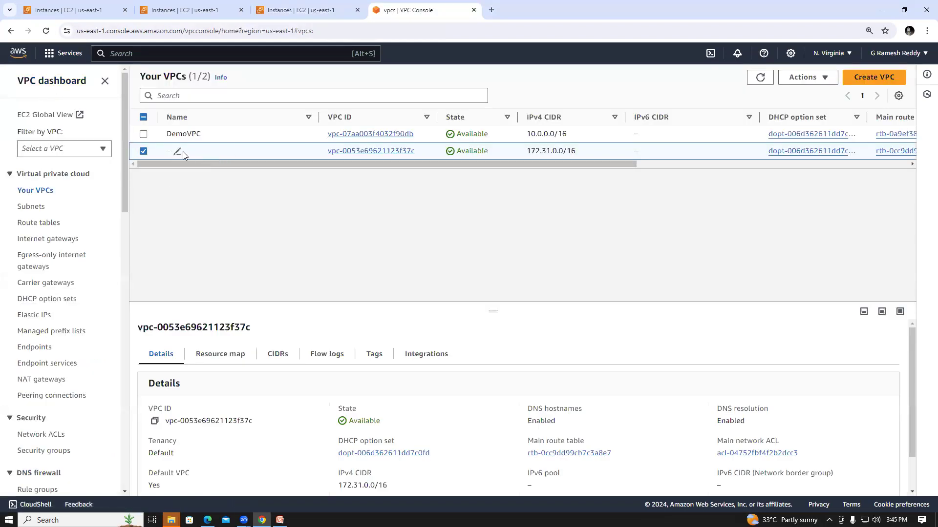
Examine DemoVPC's details and its DNS hostnames setting for comparison, then return to the VPC list.
{"action": "left_click", "coordinate": [143, 151]}
{"action": "left_click", "coordinate": [144, 135]}
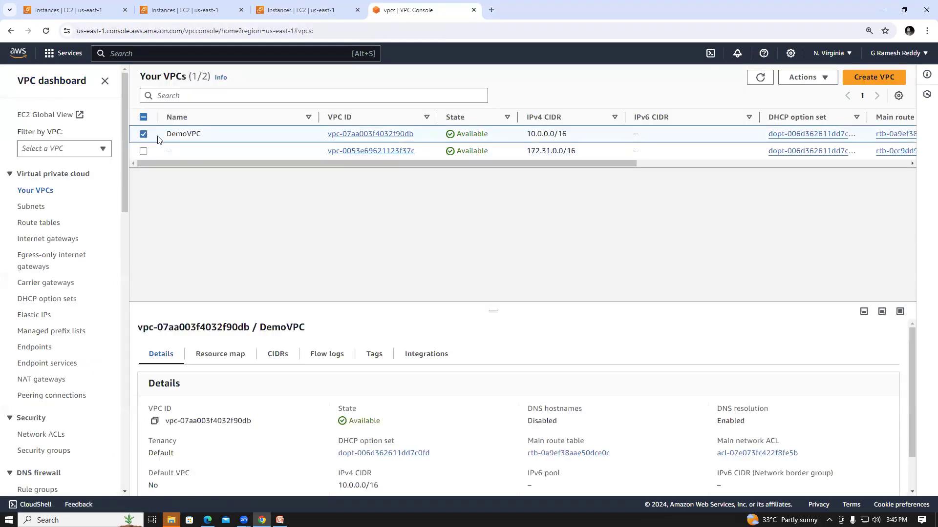
{"action": "left_click", "coordinate": [381, 137]}
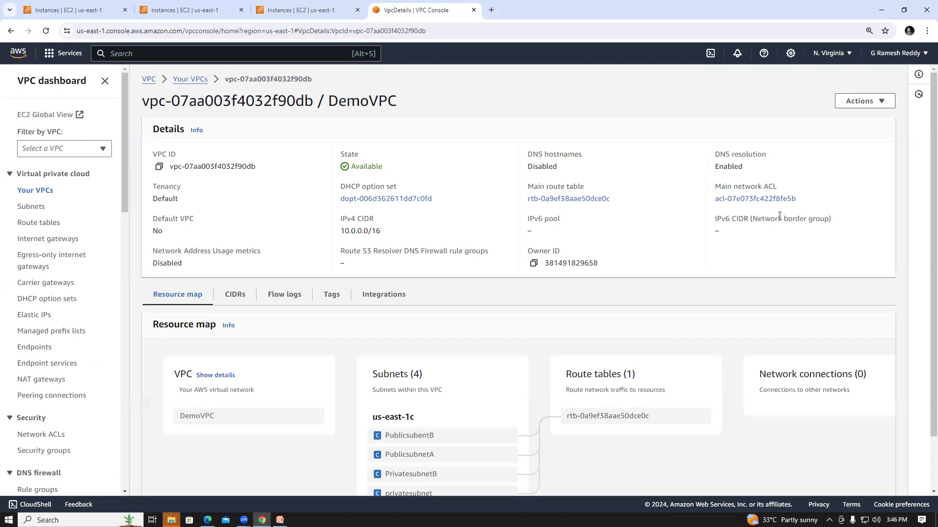
{"action": "left_click", "coordinate": [873, 101]}
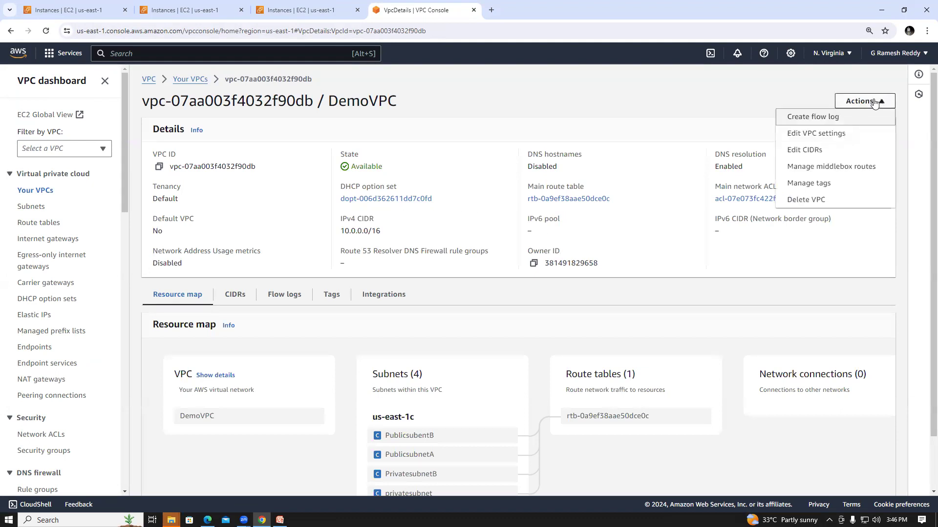
{"action": "left_click", "coordinate": [833, 134]}
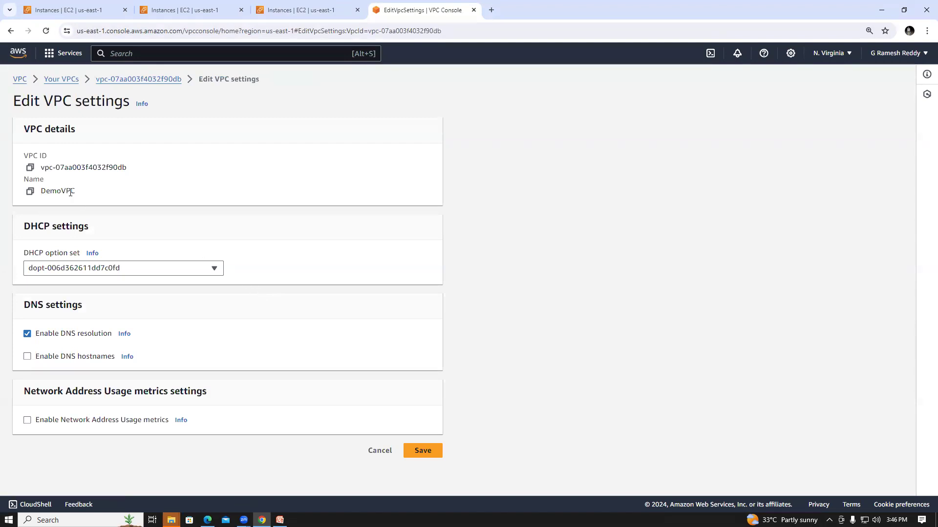
{"action": "left_click", "coordinate": [66, 81]}
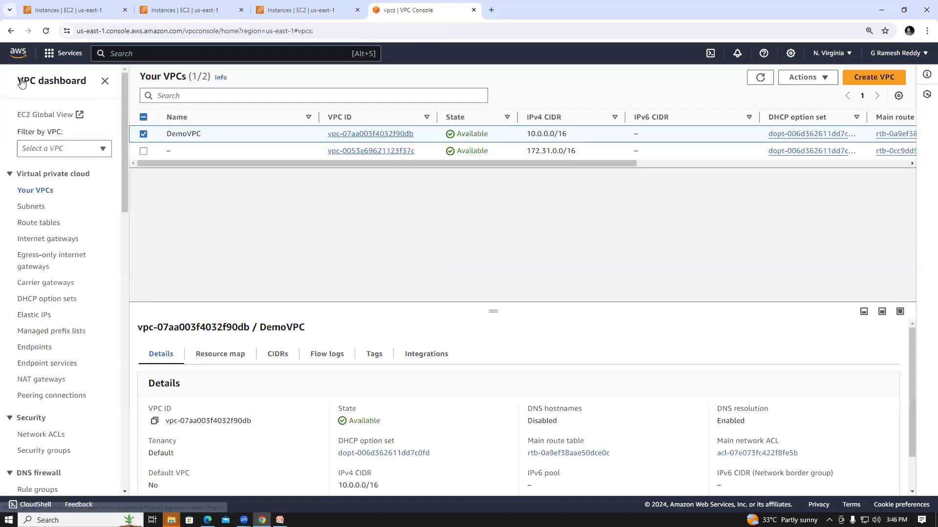
Start launching a new EC2 instance and name it webdemo.
{"action": "left_click", "coordinate": [64, 53]}
{"action": "left_click", "coordinate": [252, 142]}
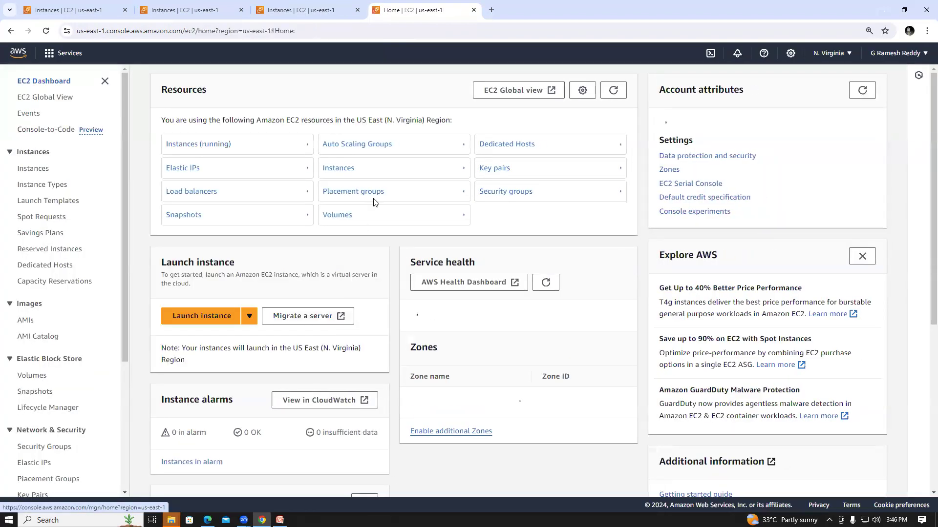
{"action": "left_click", "coordinate": [202, 317]}
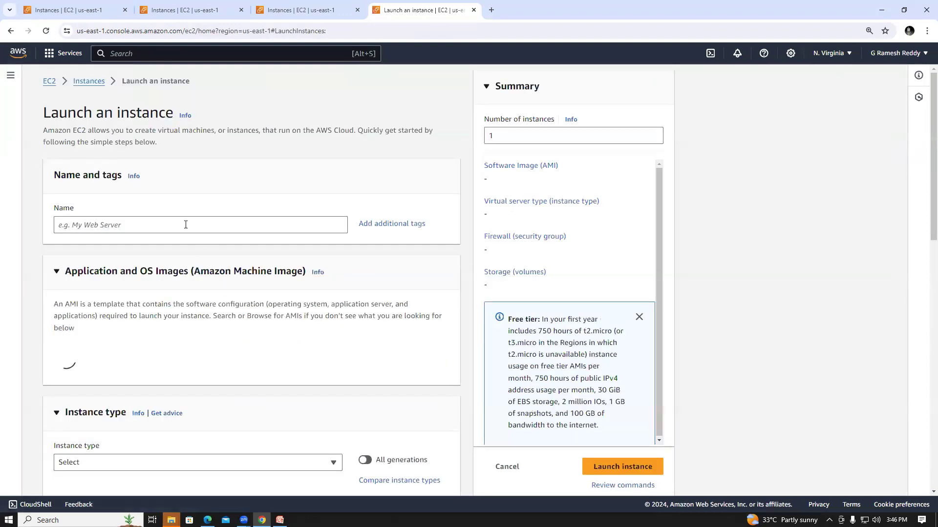
{"action": "left_click", "coordinate": [185, 223]}
{"action": "type", "text": "webe"}
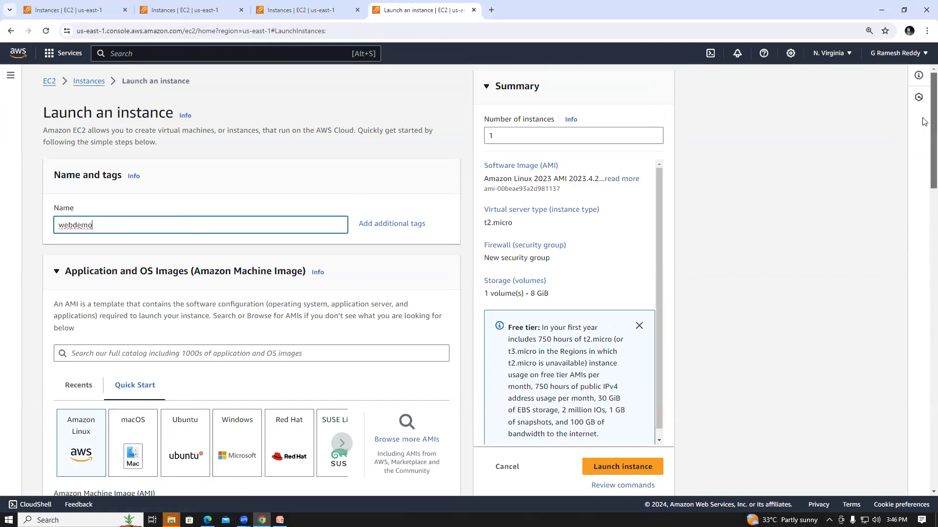
Choose the 64-bit (x86) Amazon Linux 2 AMI (HVM) - Kernel 5.10, SSD Volume Type as webdemo's image.
{"action": "scroll", "coordinate": [924, 123], "scroll_direction": "down", "scroll_amount": 4}
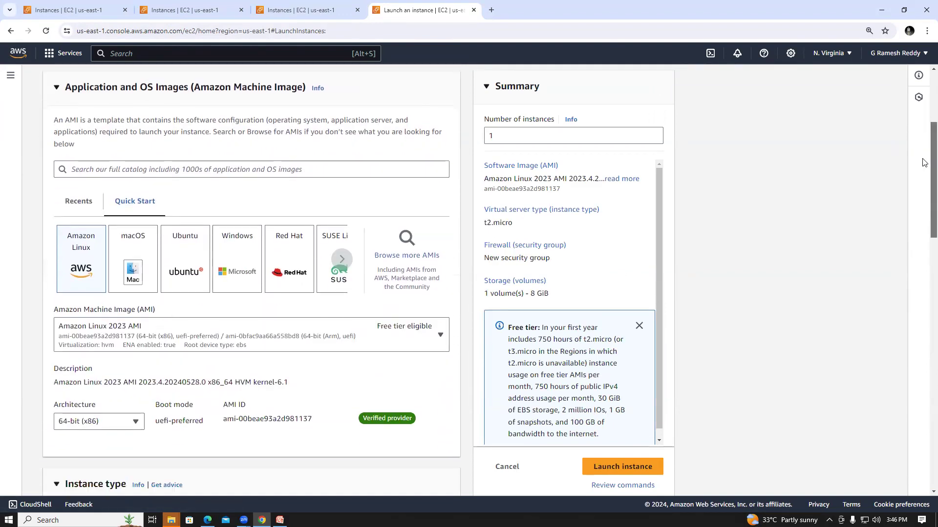
{"action": "left_click", "coordinate": [391, 255]}
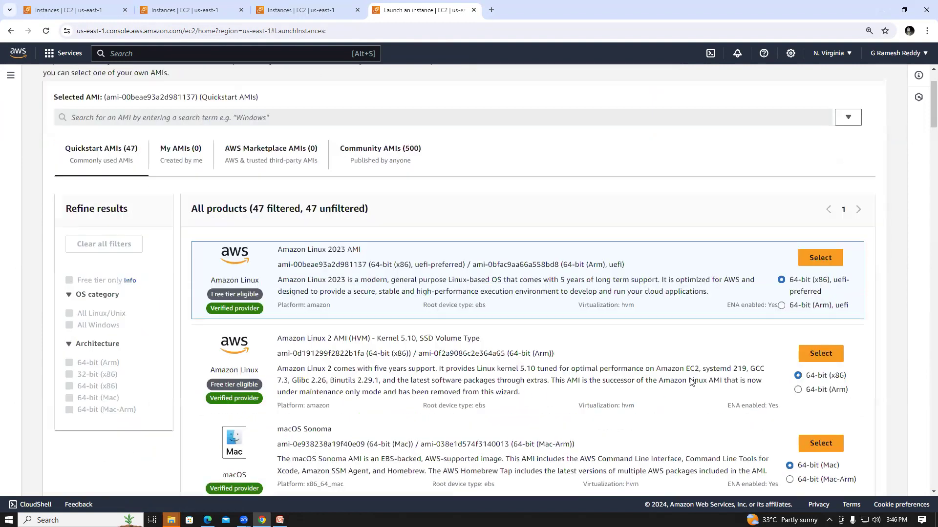
{"action": "left_click", "coordinate": [809, 356]}
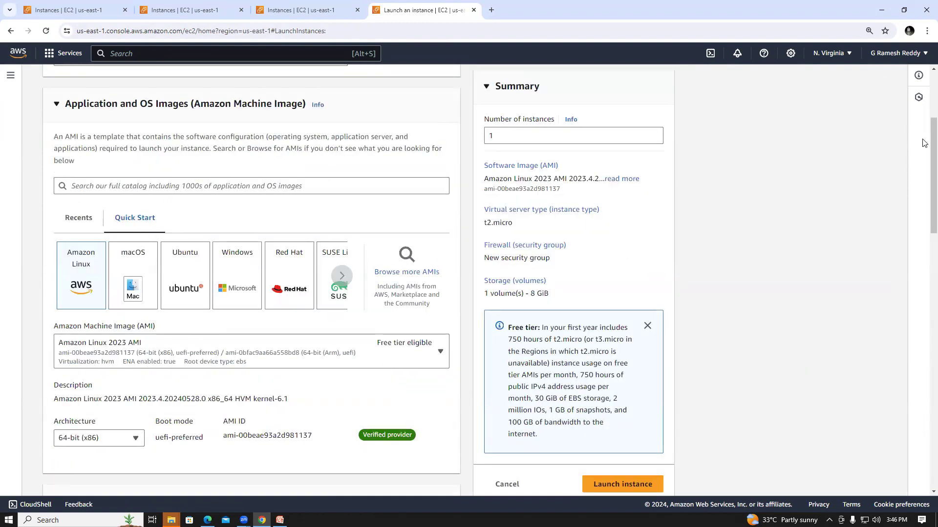
Set webdemo's network to DemoVPC with subnet PublicsubentB and disable auto-assignment of a public IP.
{"action": "scroll", "coordinate": [924, 143], "scroll_direction": "down", "scroll_amount": 10}
{"action": "scroll", "coordinate": [252, 277], "scroll_direction": "down", "scroll_amount": 2}
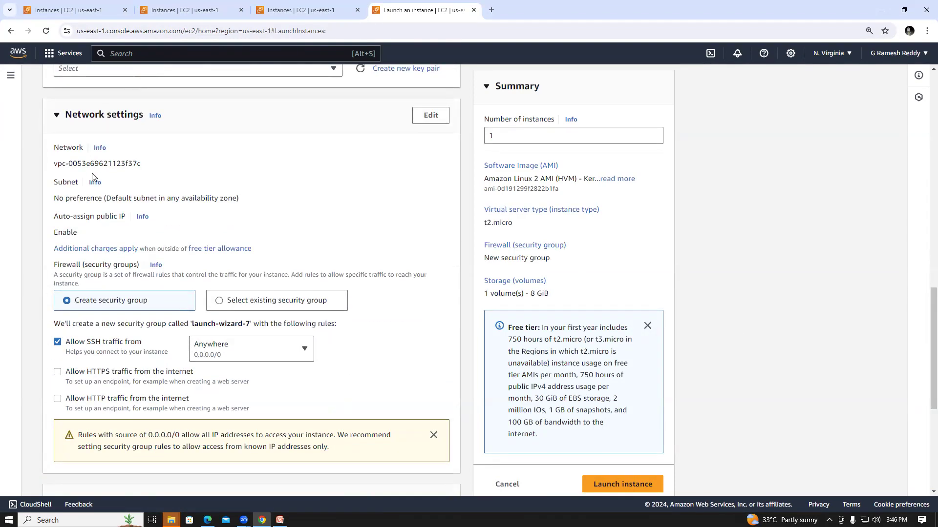
{"action": "left_click", "coordinate": [429, 119]}
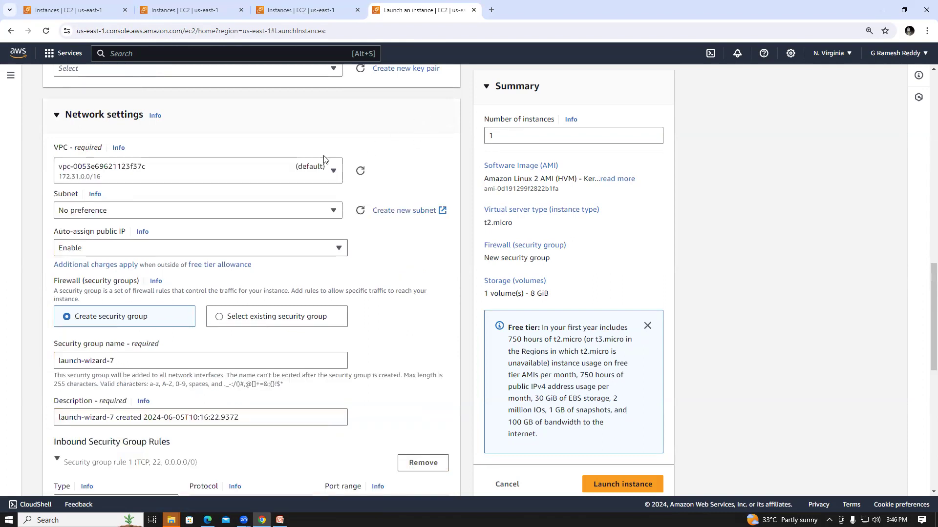
{"action": "left_click", "coordinate": [225, 179]}
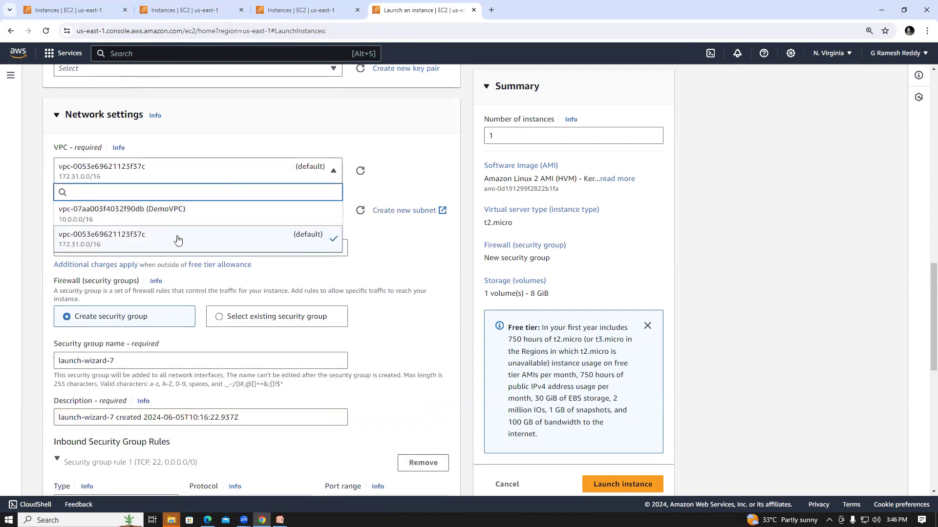
{"action": "left_click", "coordinate": [179, 214]}
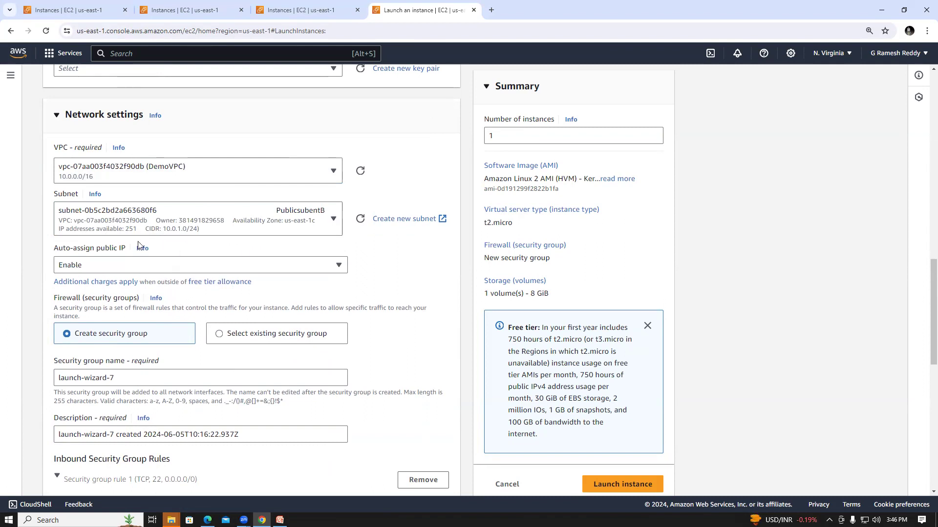
{"action": "left_click", "coordinate": [155, 264]}
{"action": "left_click", "coordinate": [131, 300]}
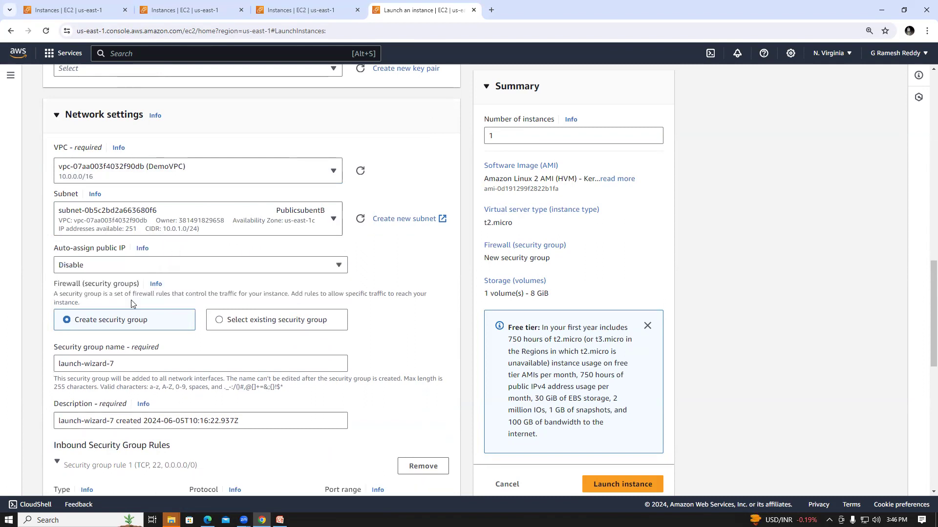
Launch the webdemo instance with the existing key pair 360digree.
{"action": "left_click", "coordinate": [598, 488]}
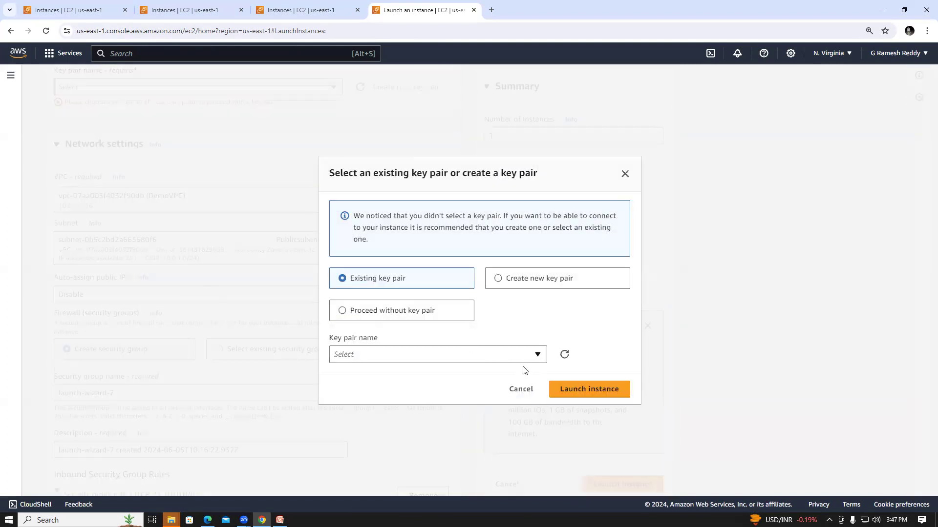
{"action": "left_click", "coordinate": [415, 355]}
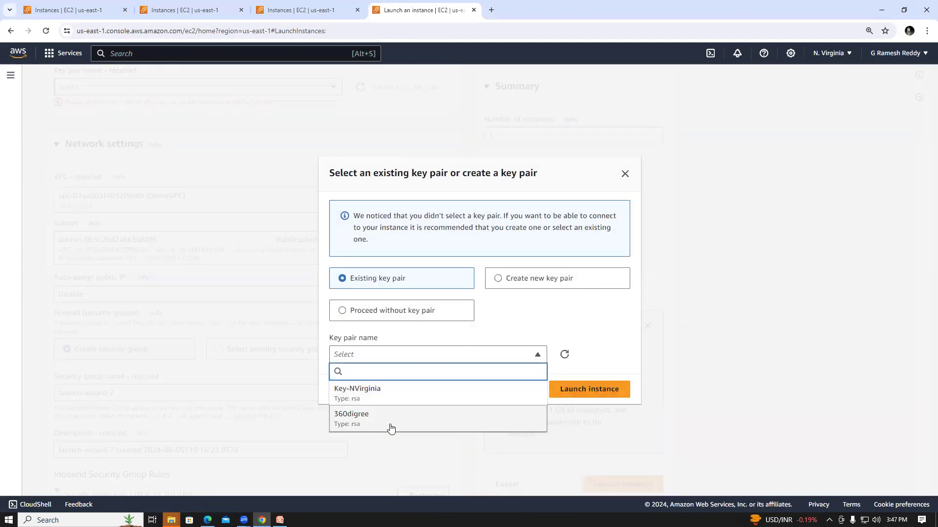
{"action": "left_click", "coordinate": [486, 414]}
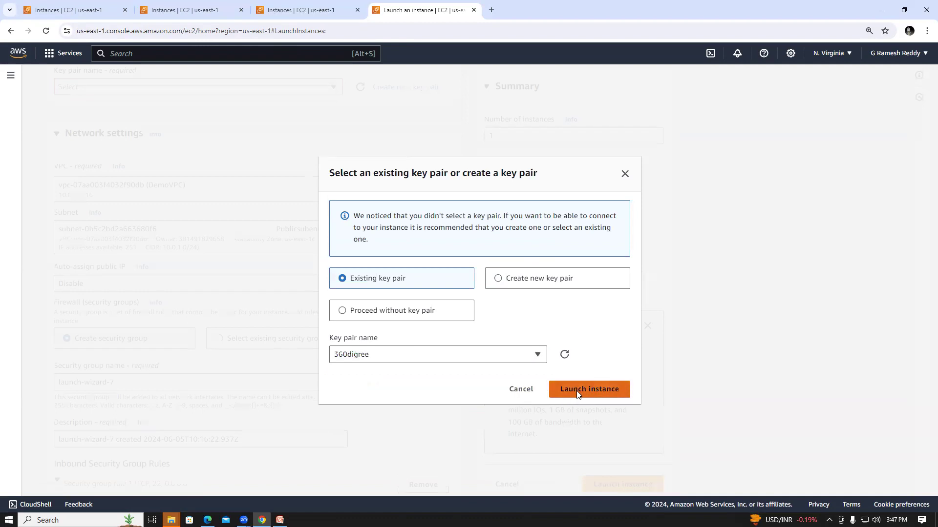
{"action": "left_click", "coordinate": [577, 393]}
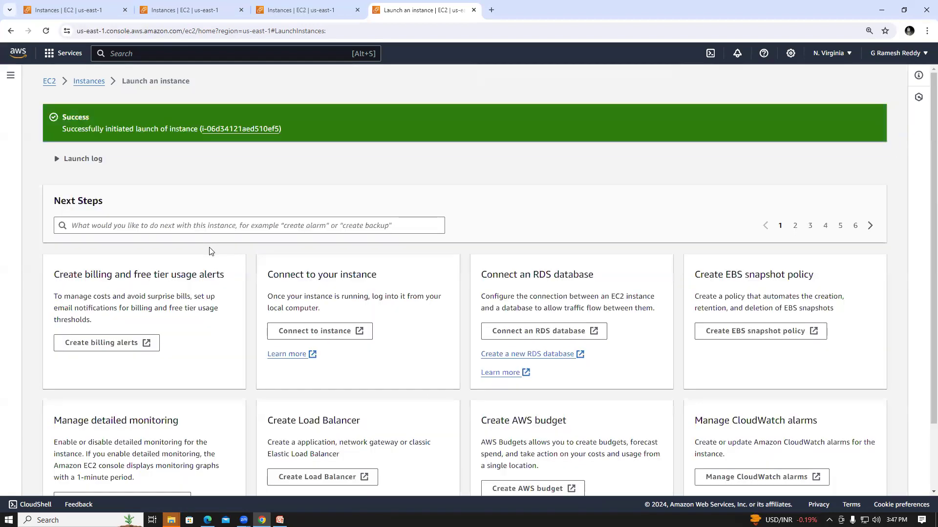
Show the full list of EC2 instances and enlarge the list area to check webdemo's state.
{"action": "left_click", "coordinate": [84, 81]}
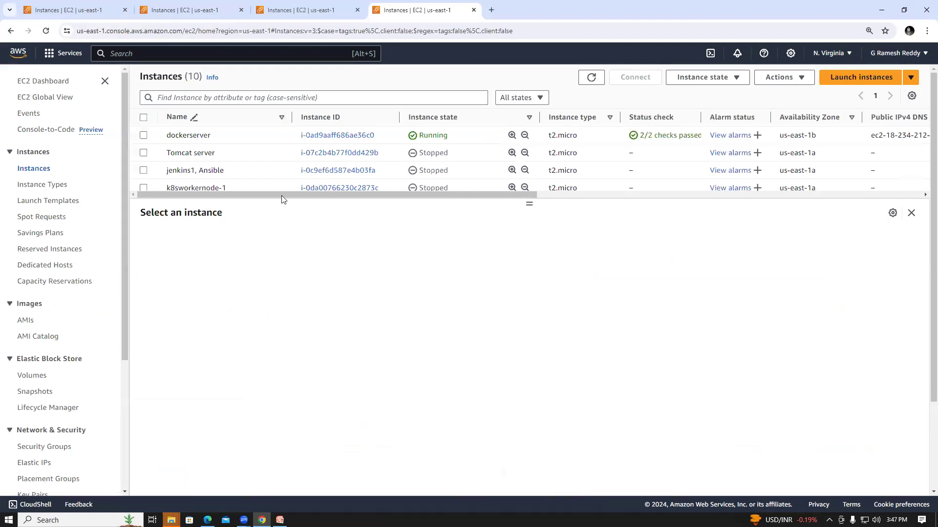
{"action": "left_click_drag", "start_coordinate": [529, 234], "coordinate": [528, 299]}
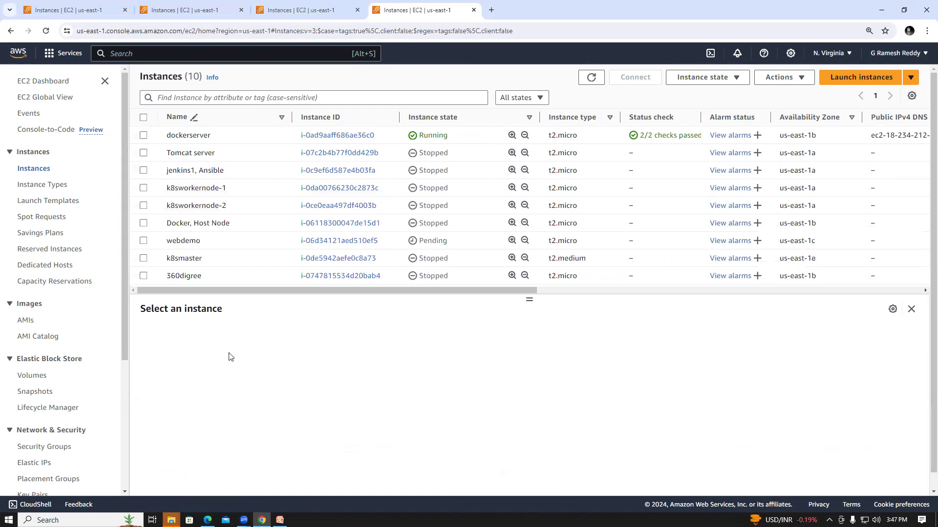
{"action": "left_click", "coordinate": [33, 169]}
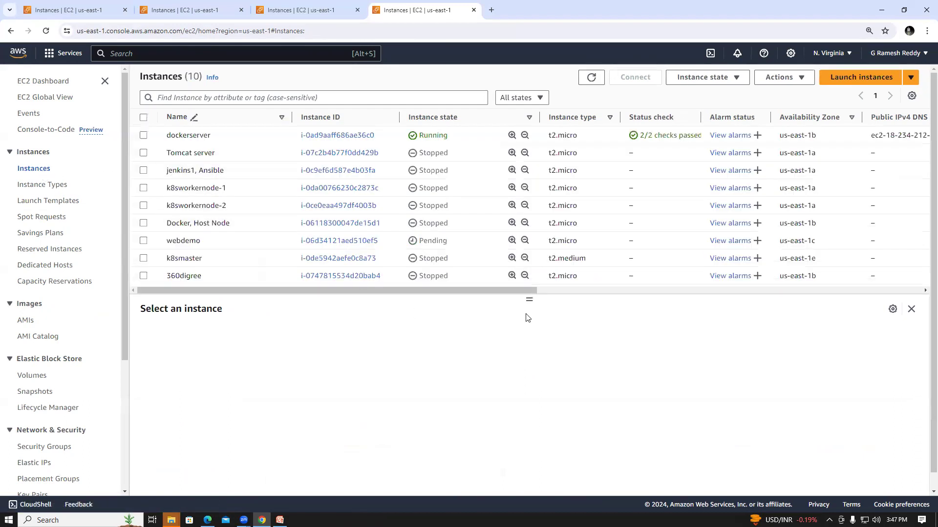
{"action": "left_click_drag", "start_coordinate": [530, 301], "coordinate": [529, 450]}
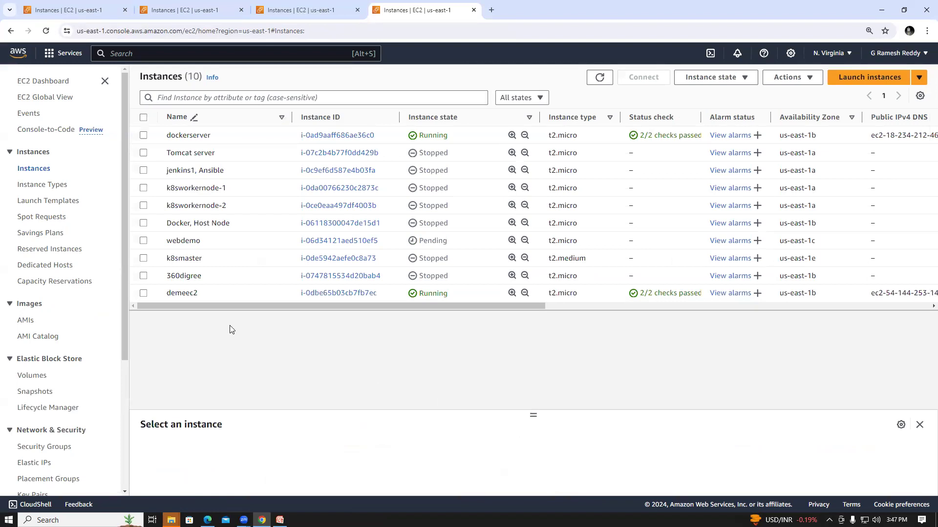
Connect to the demeec2 instance through EC2 Instance Connect using its public IP address and the username ec2-user.
{"action": "left_click", "coordinate": [210, 293]}
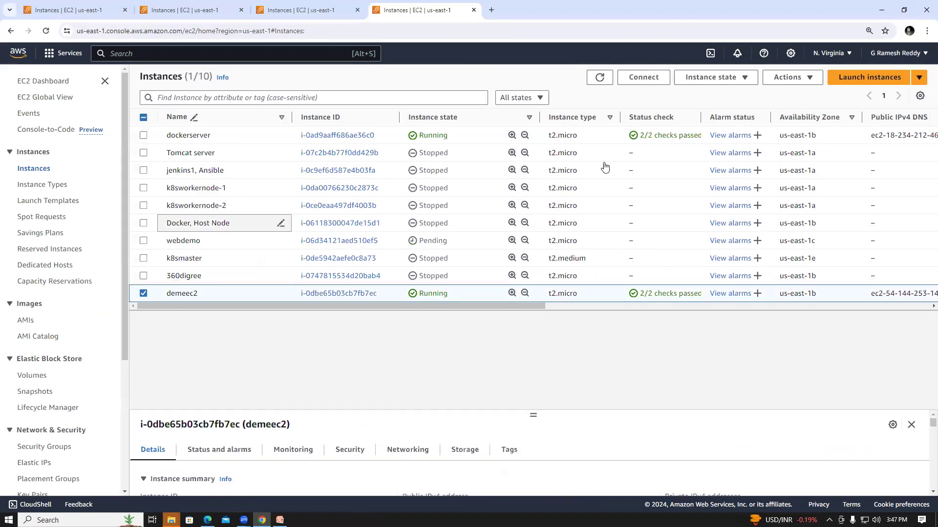
{"action": "left_click", "coordinate": [642, 78]}
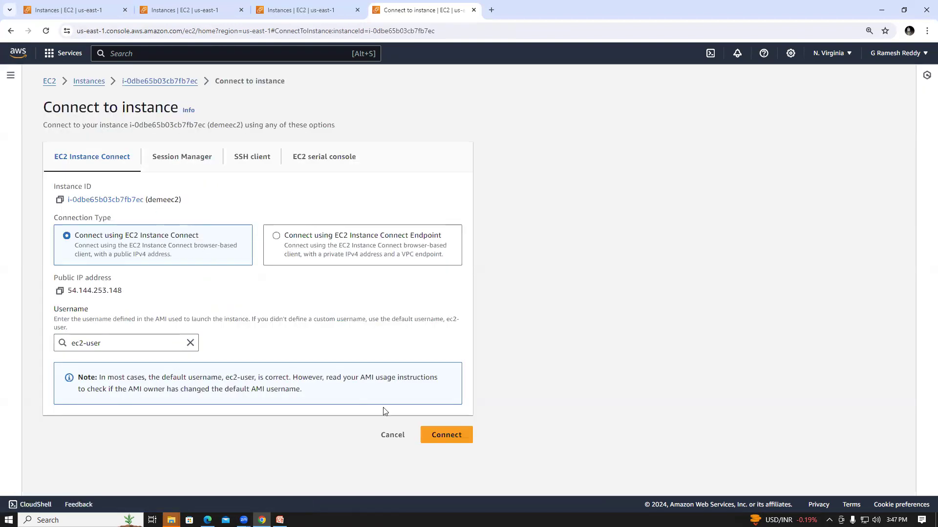
{"action": "left_click", "coordinate": [446, 438]}
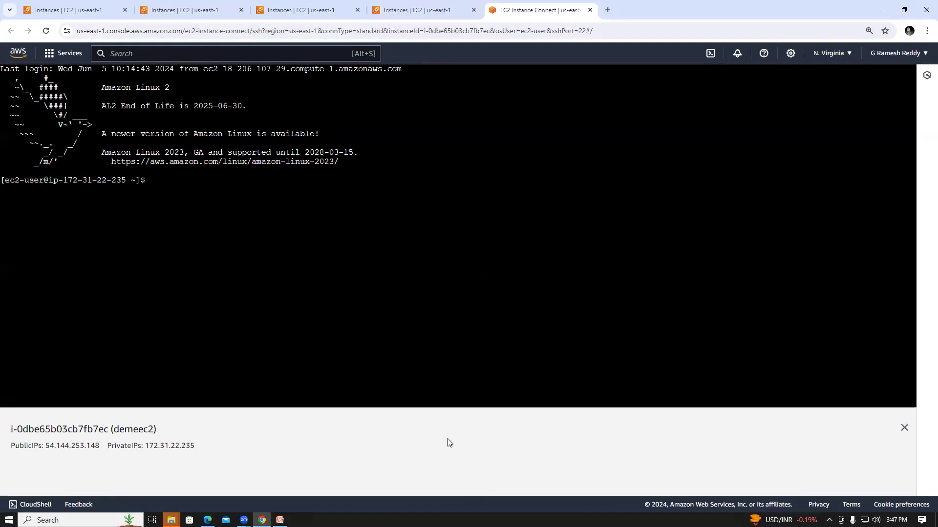
Return to the instance list, select webdemo instead of demeec2, and open its connection options.
{"action": "left_click", "coordinate": [432, 7]}
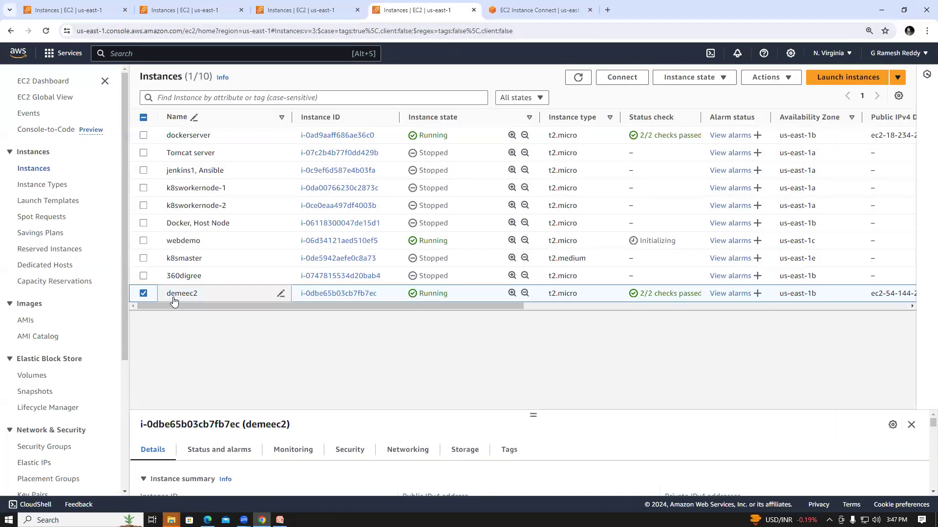
{"action": "left_click", "coordinate": [144, 293]}
{"action": "left_click", "coordinate": [145, 243]}
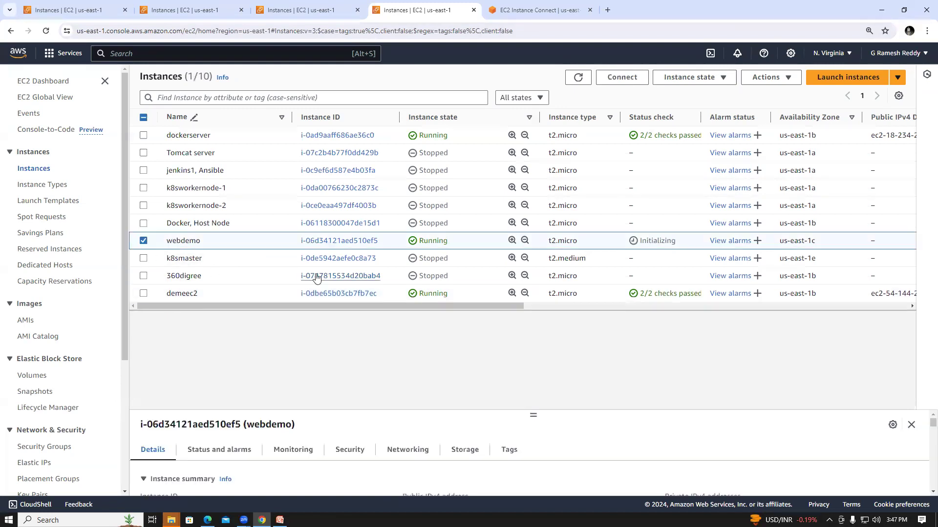
{"action": "left_click", "coordinate": [622, 76]}
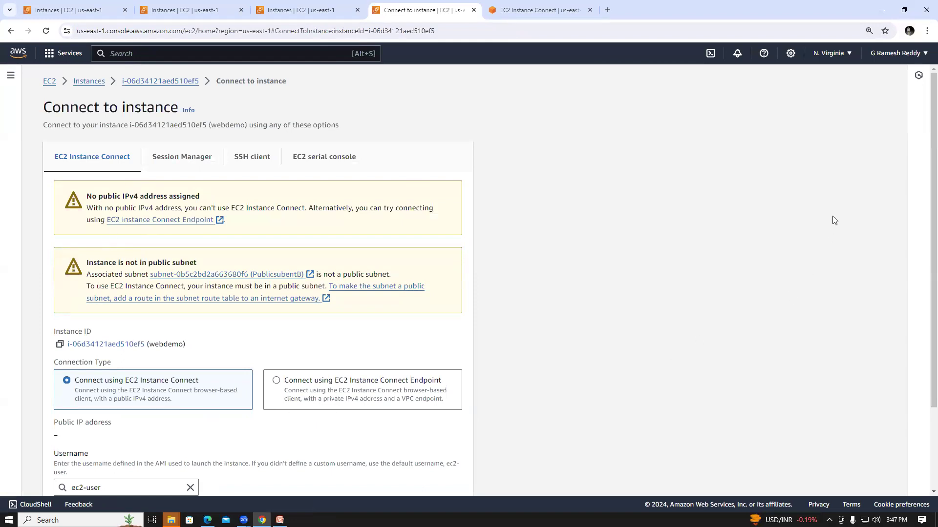
Examine the public IPv4 and subnet notices on webdemo's EC2 Instance Connect page and try to connect as ec2-user.
{"action": "scroll", "coordinate": [923, 171], "scroll_direction": "down", "scroll_amount": 1}
{"action": "scroll", "coordinate": [924, 189], "scroll_direction": "down", "scroll_amount": 1}
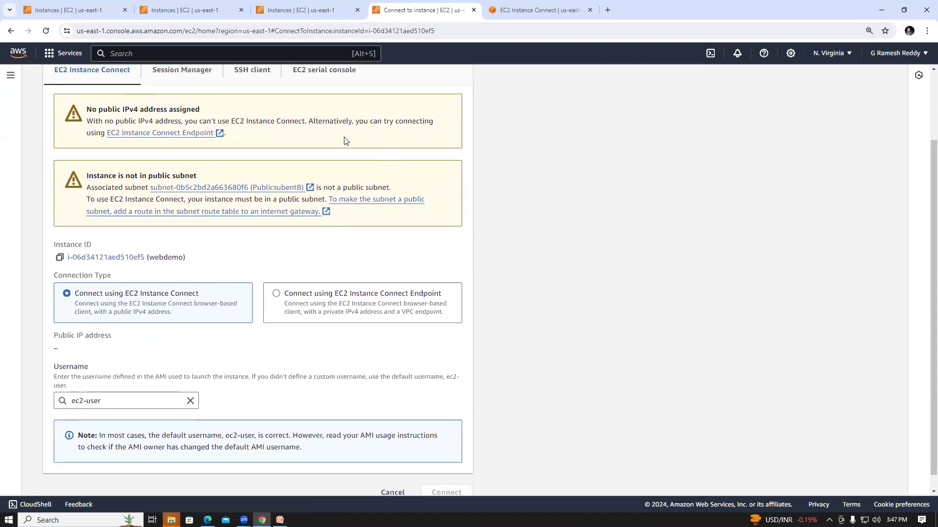
{"action": "left_click_drag", "start_coordinate": [87, 109], "coordinate": [202, 111]}
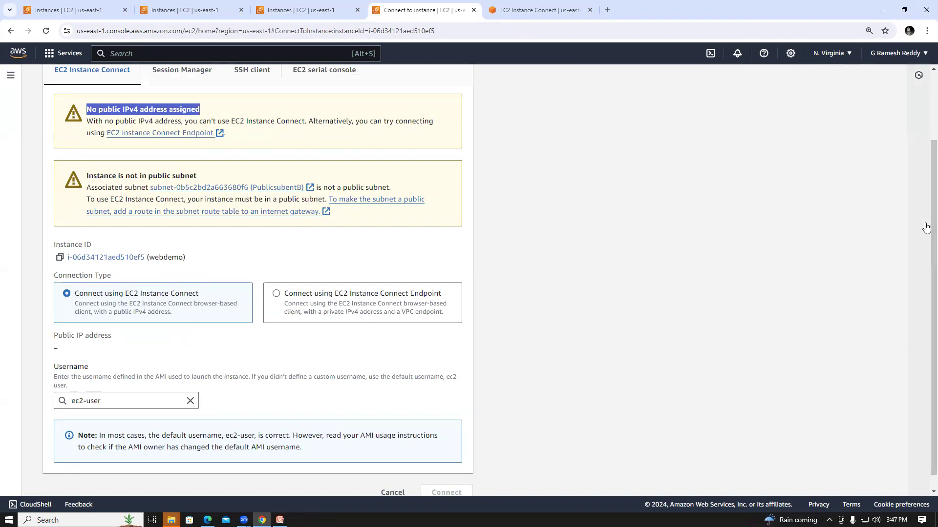
{"action": "scroll", "coordinate": [900, 341], "scroll_direction": "down", "scroll_amount": 1}
{"action": "left_click", "coordinate": [446, 480]}
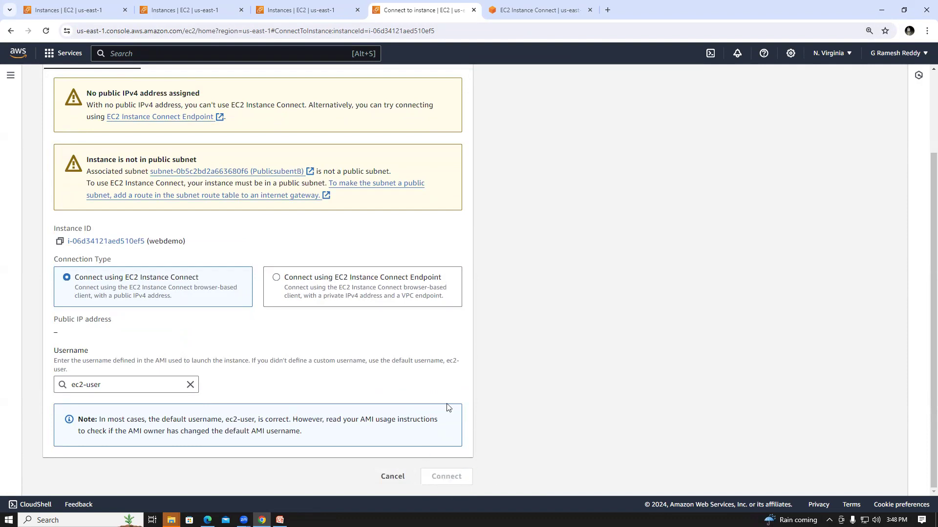
In the other console tab filtered to running instances, deselect demeec2, enlarge the list area and show all EC2 instances.
{"action": "left_click", "coordinate": [316, 9]}
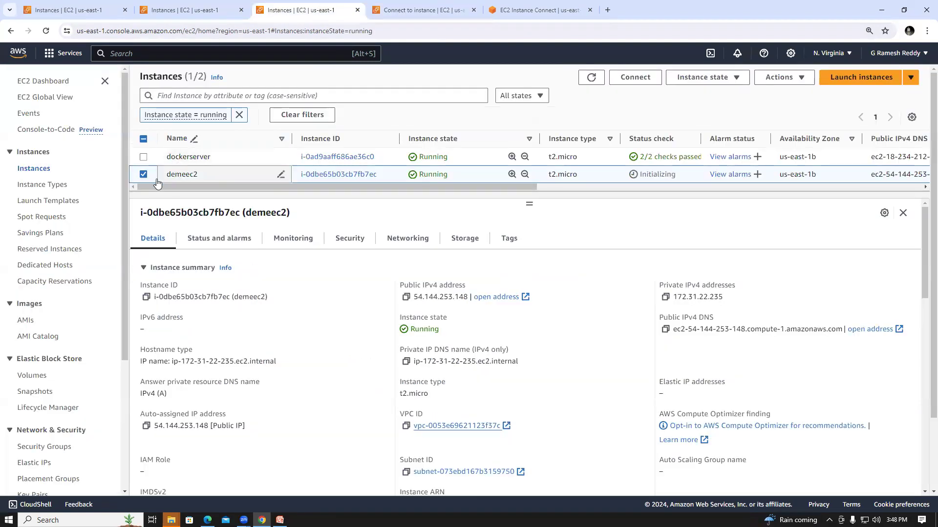
{"action": "left_click", "coordinate": [142, 173]}
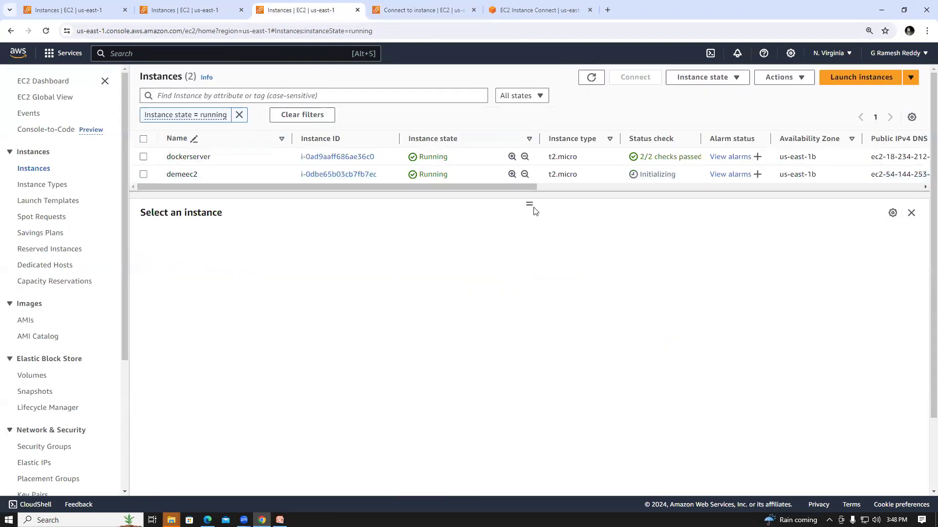
{"action": "left_click_drag", "start_coordinate": [529, 202], "coordinate": [521, 415]}
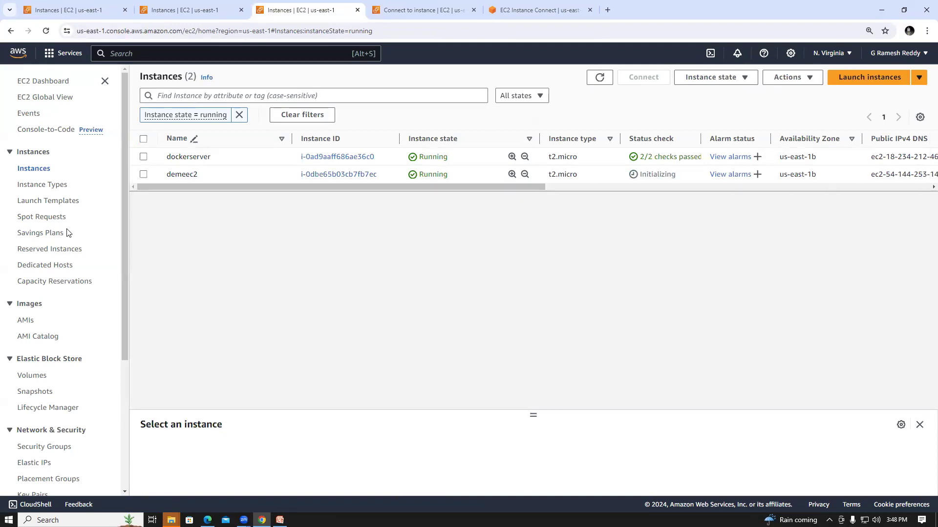
{"action": "left_click", "coordinate": [40, 171]}
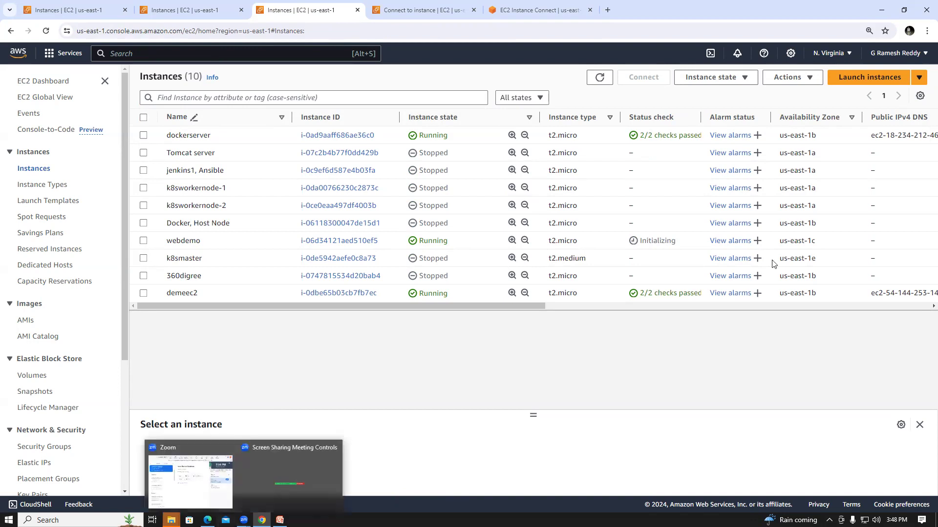
Minimise the browser window to show the desktop.
{"action": "left_click_drag", "start_coordinate": [700, 9], "coordinate": [768, 43]}
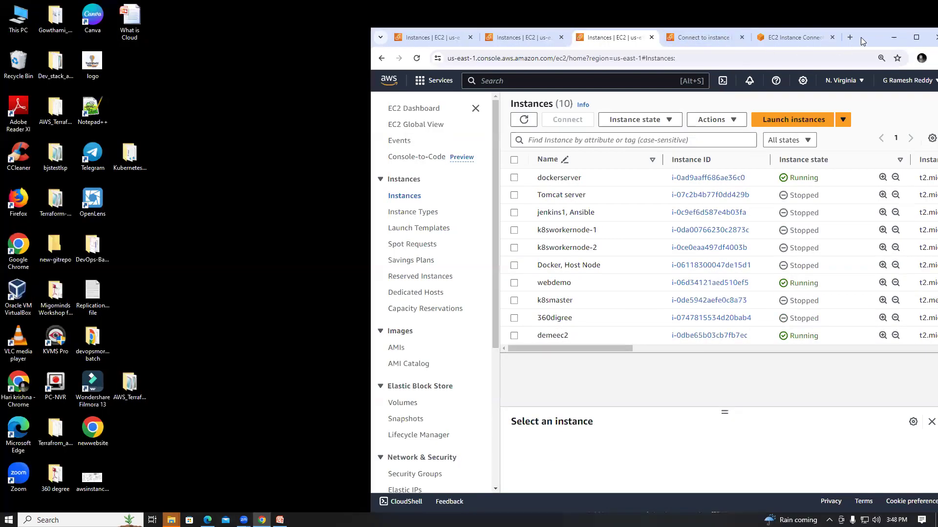
{"action": "left_click", "coordinate": [893, 37]}
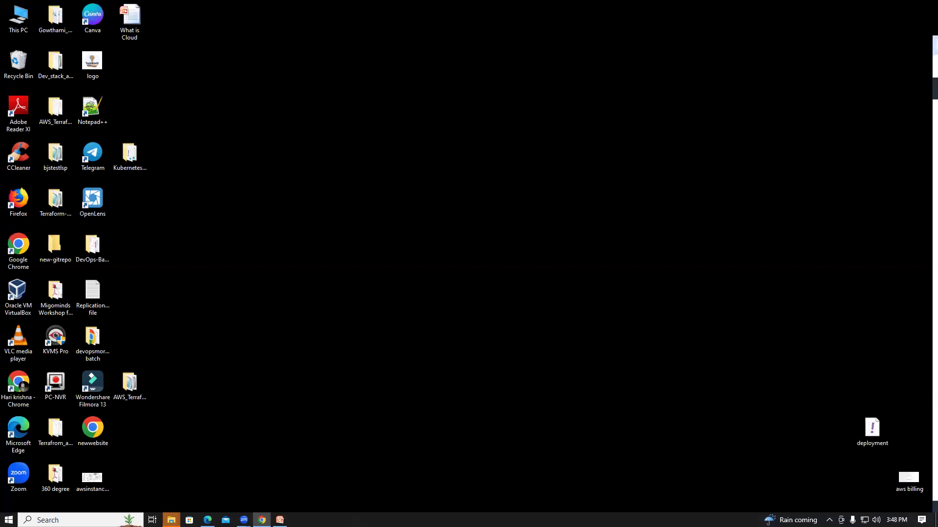
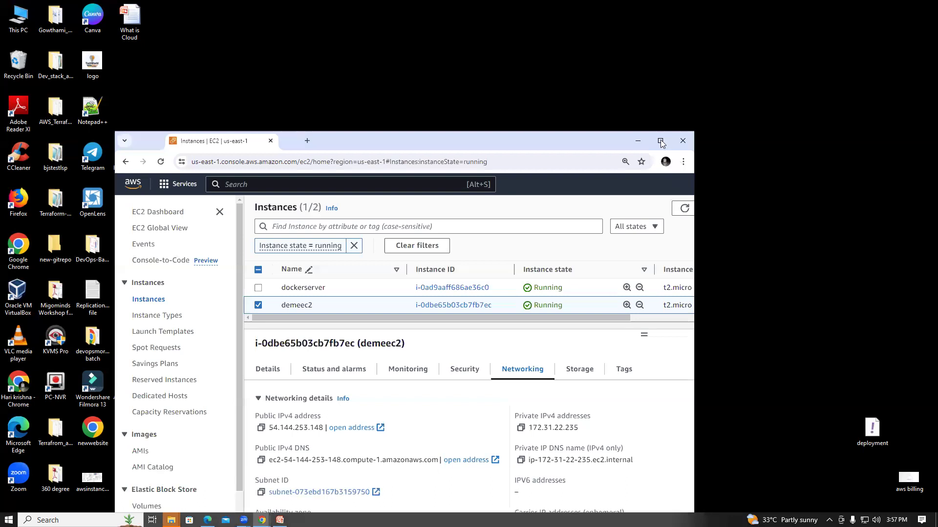
Return to the AWS console, search the services for "cloudwatch" and view the CloudWatch overview before minimising the browser window.
{"action": "left_click", "coordinate": [661, 141]}
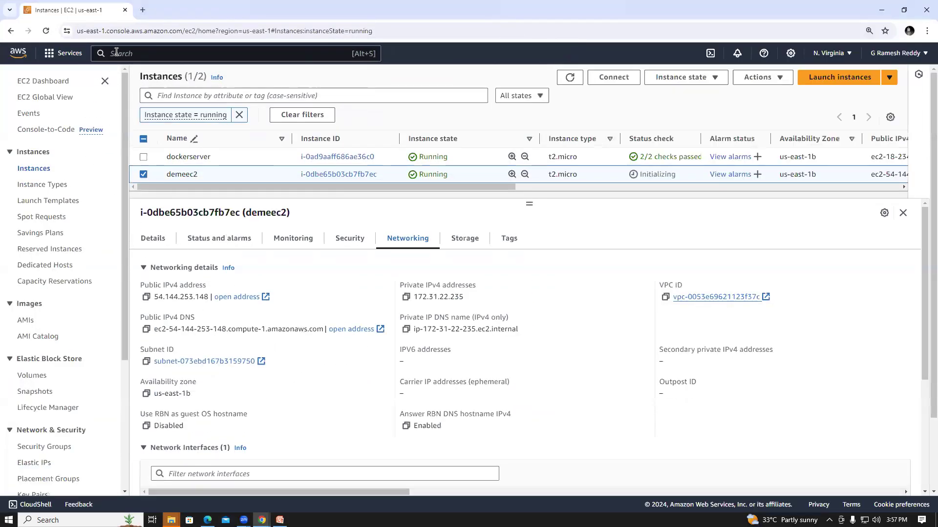
{"action": "left_click", "coordinate": [116, 52]}
{"action": "type", "text": "cl"}
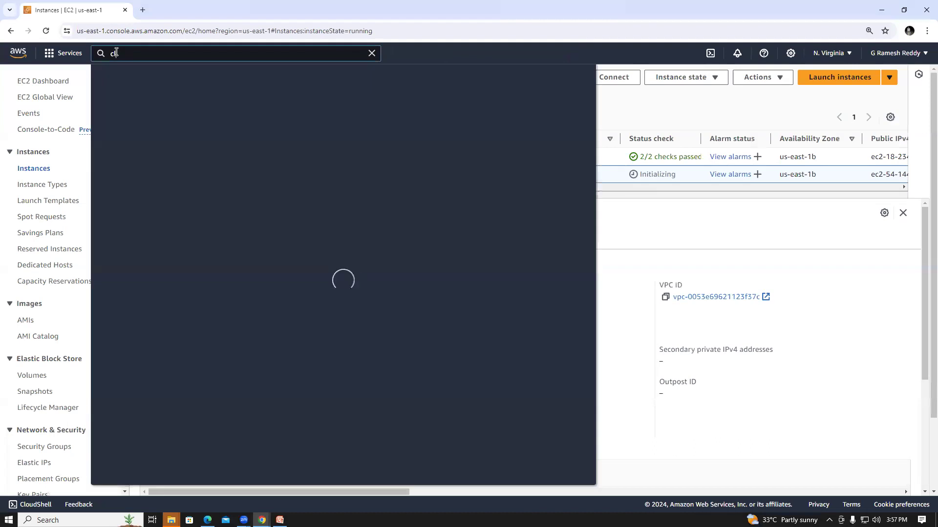
{"action": "type", "text": "oud"}
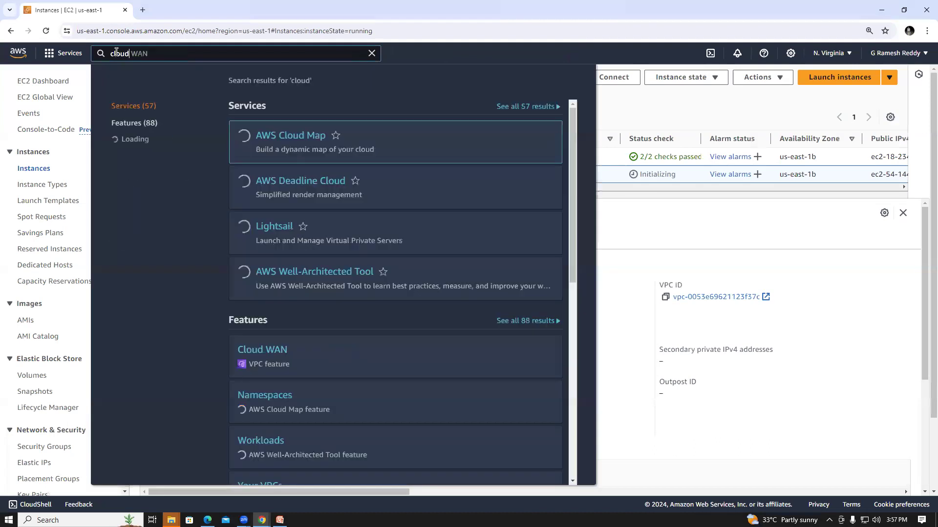
{"action": "type", "text": "watch"}
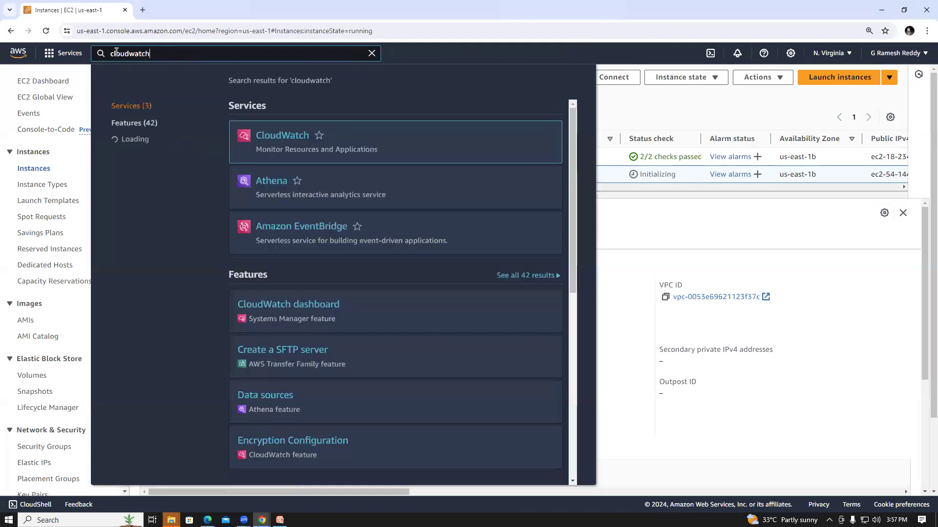
{"action": "left_click", "coordinate": [275, 129]}
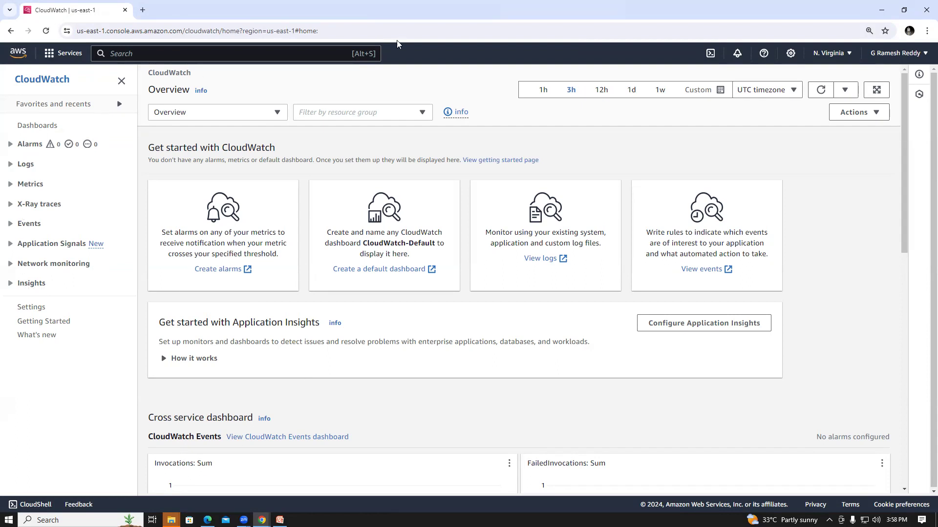
{"action": "left_click", "coordinate": [881, 10]}
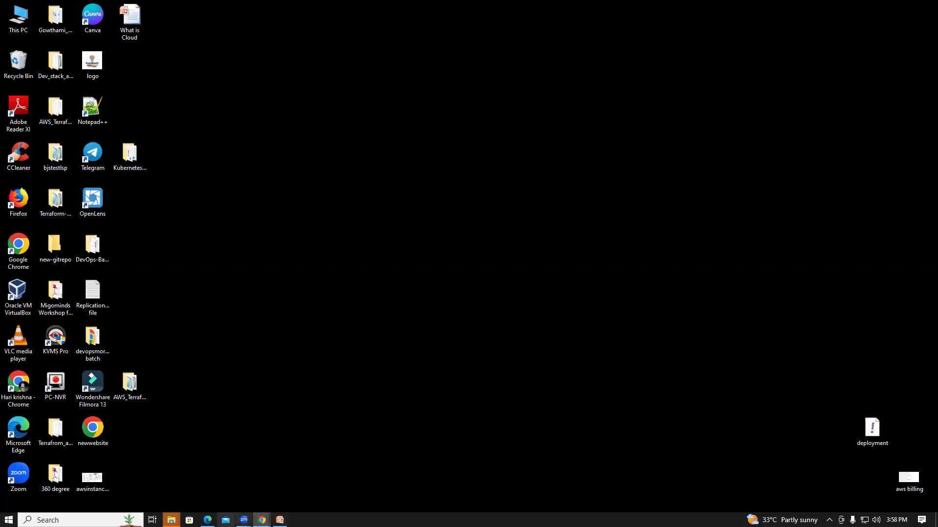